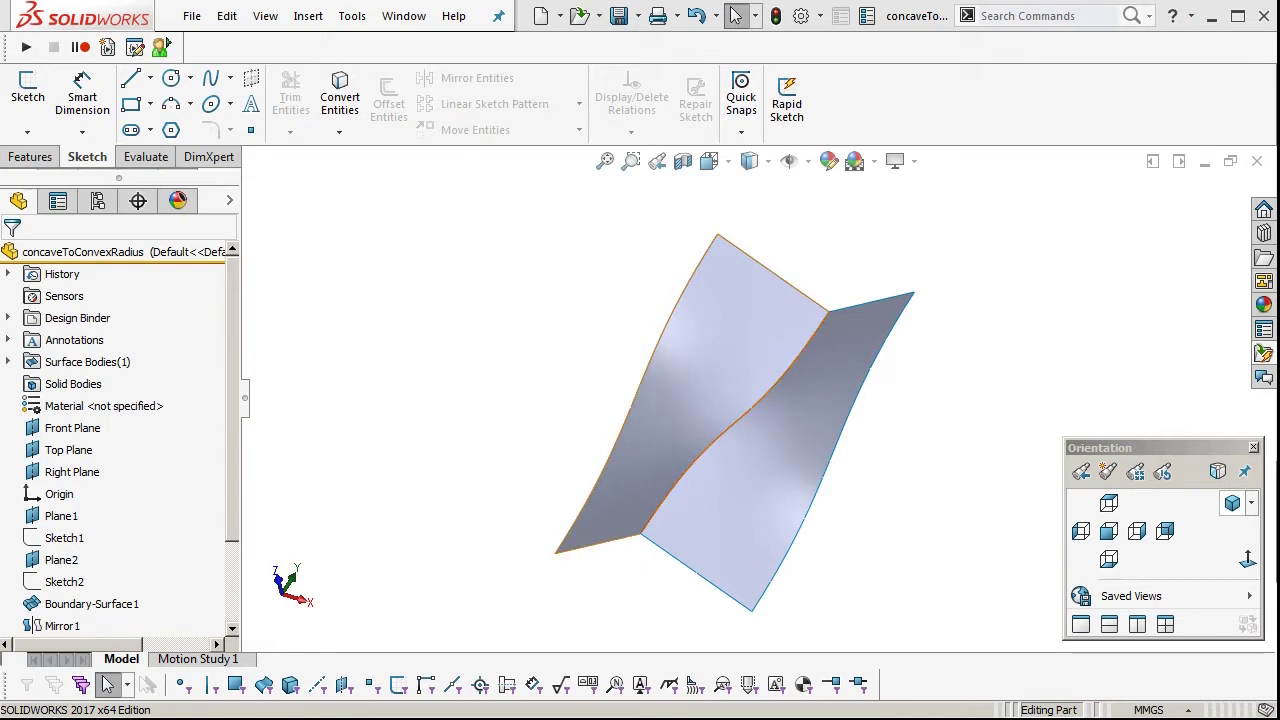
Fillet the curved central edge where the two knitted surfaces meet, using full preview and tangent propagation
{"action": "middle_click_drag", "start_coordinate": [735, 423], "coordinate": [674, 386]}
{"action": "left_click", "coordinate": [696, 389]}
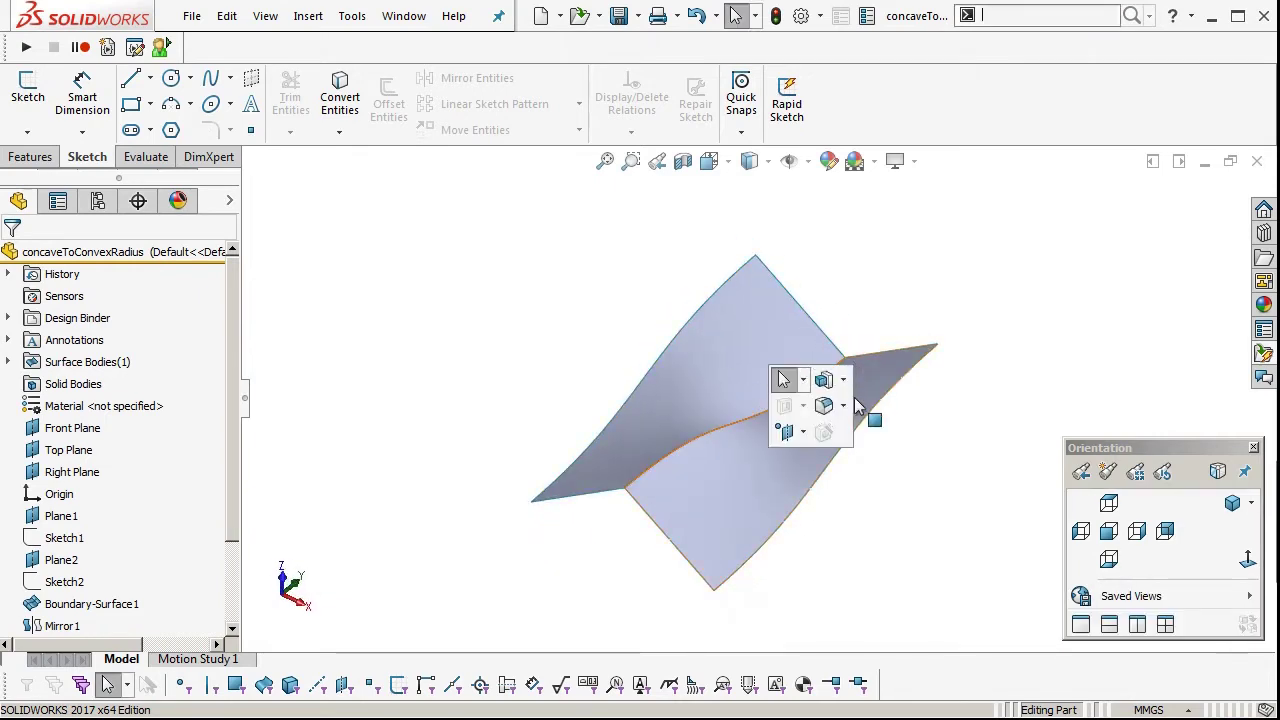
{"action": "left_click", "coordinate": [820, 404]}
{"action": "left_click", "coordinate": [128, 434]}
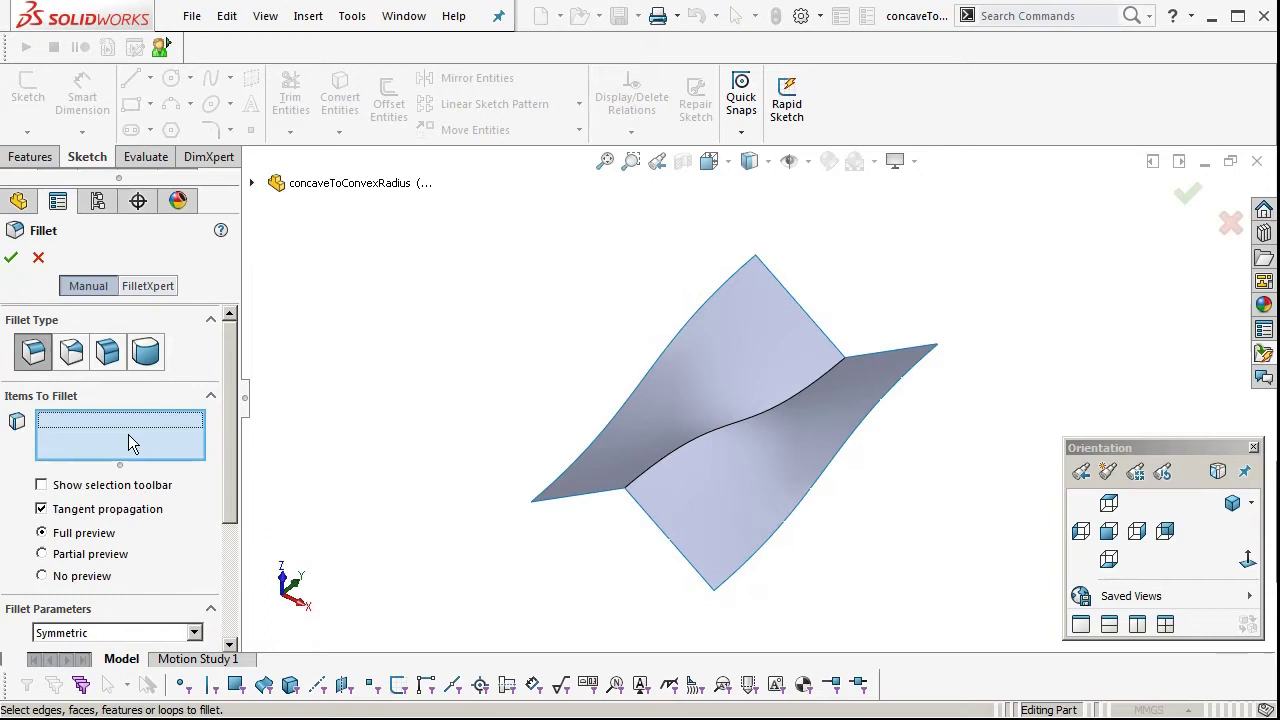
{"action": "middle_click_drag", "start_coordinate": [707, 439], "coordinate": [717, 466]}
{"action": "scroll", "coordinate": [717, 466], "scroll_direction": "down", "scroll_amount": 3}
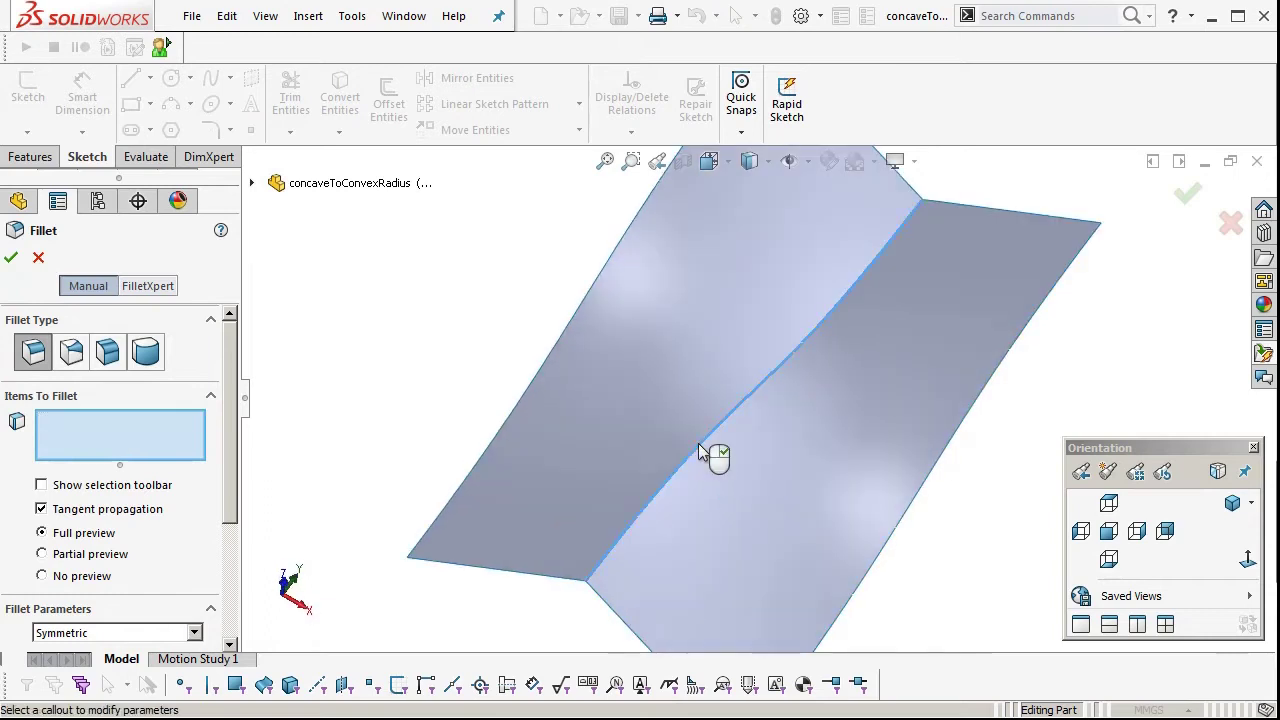
{"action": "left_click", "coordinate": [712, 451]}
{"action": "middle_click_drag", "start_coordinate": [829, 480], "coordinate": [780, 453]}
{"action": "right_click", "coordinate": [778, 453]}
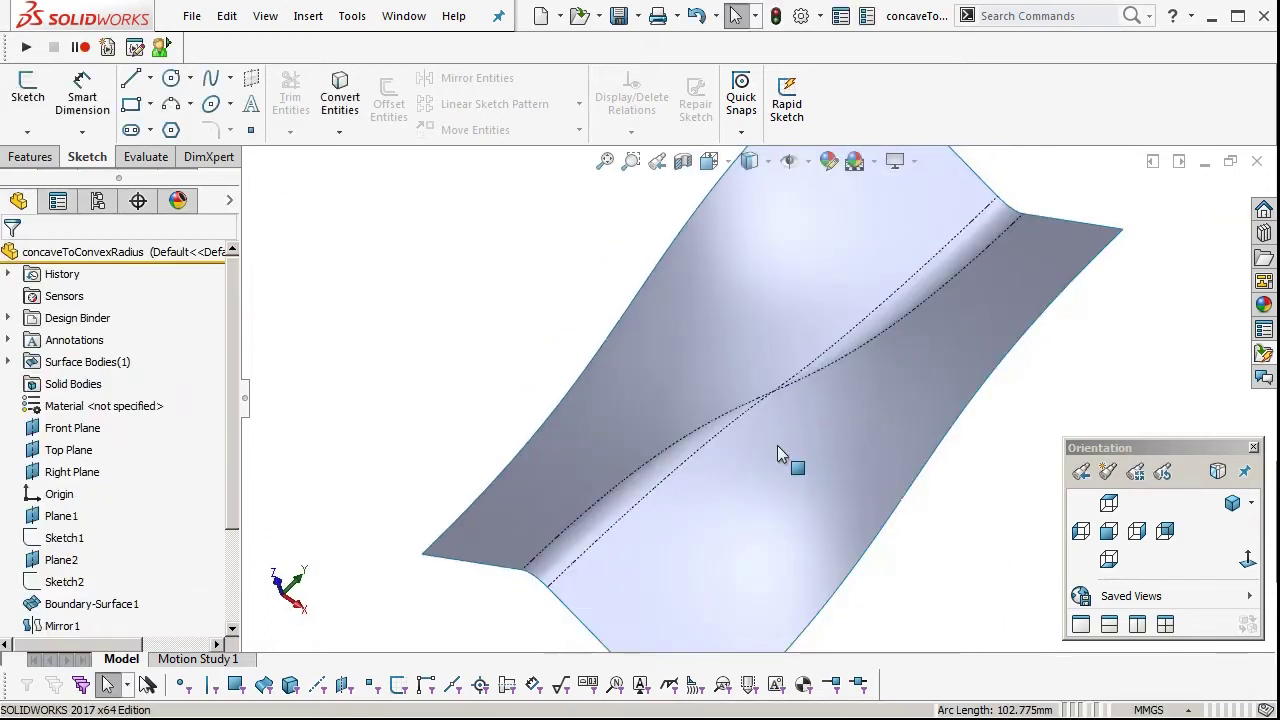
Examine the fillet faces along the central edge, especially the transition from concave to convex at the middle
{"action": "scroll", "coordinate": [817, 391], "scroll_direction": "down", "scroll_amount": 4}
{"action": "middle_click_drag", "start_coordinate": [818, 391], "coordinate": [774, 410]}
{"action": "scroll", "coordinate": [734, 393], "scroll_direction": "up", "scroll_amount": 3}
{"action": "left_click", "coordinate": [583, 437]}
{"action": "middle_click_drag", "start_coordinate": [855, 345], "coordinate": [868, 397]}
{"action": "left_click", "coordinate": [851, 347]}
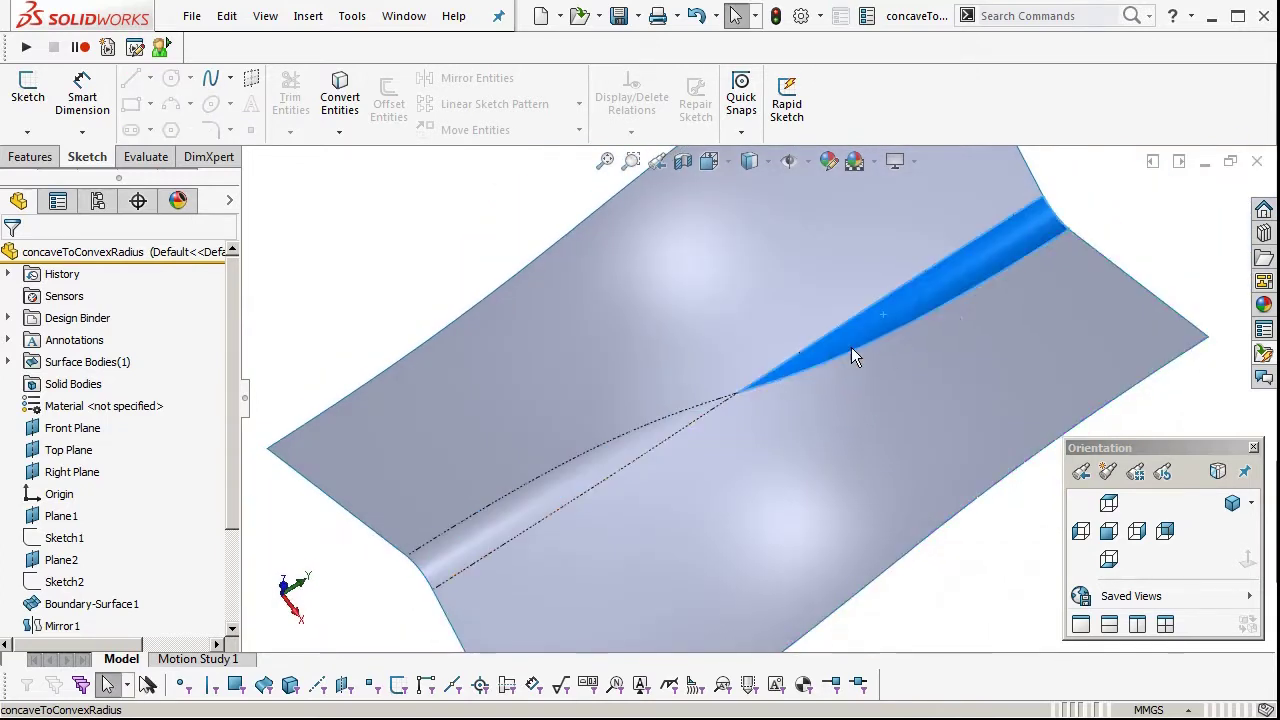
{"action": "scroll", "coordinate": [748, 388], "scroll_direction": "down", "scroll_amount": 4}
{"action": "mouse_move", "coordinate": [748, 390]}
{"action": "middle_mouse_down"}
{"action": "mouse_move", "coordinate": [757, 460]}
{"action": "mouse_move", "coordinate": [745, 410]}
{"action": "middle_mouse_up"}
{"action": "scroll", "coordinate": [745, 410], "scroll_direction": "up", "scroll_amount": 5}
{"action": "left_click", "coordinate": [565, 305]}
{"action": "middle_click_drag", "start_coordinate": [566, 314], "coordinate": [797, 313]}
Inspect the filleted surface with the curvature display and zebra stripes, turning each display off when done
{"action": "key", "text": "c"}
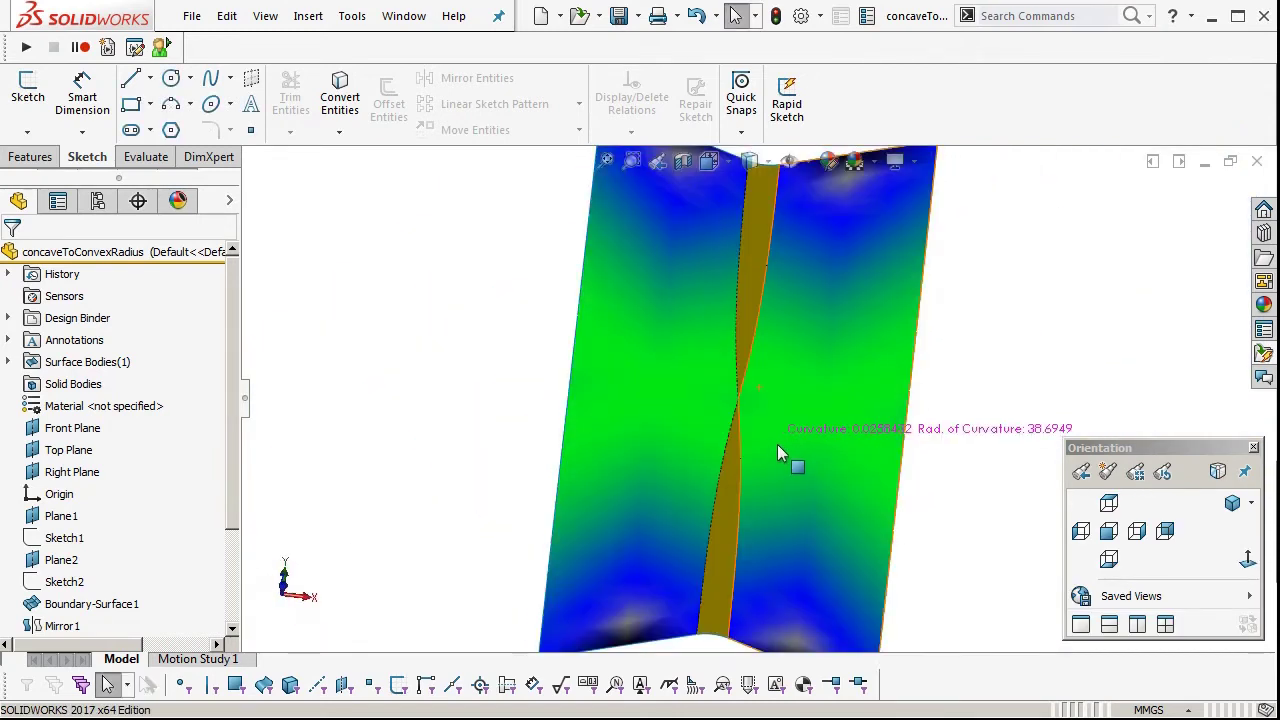
{"action": "mouse_move", "coordinate": [777, 444]}
{"action": "middle_mouse_down"}
{"action": "mouse_move", "coordinate": [789, 467]}
{"action": "mouse_move", "coordinate": [843, 408]}
{"action": "mouse_move", "coordinate": [749, 326]}
{"action": "mouse_move", "coordinate": [732, 465]}
{"action": "mouse_move", "coordinate": [765, 480]}
{"action": "mouse_move", "coordinate": [758, 426]}
{"action": "middle_mouse_up"}
{"action": "key", "text": "c"}
{"action": "key", "text": "z"}
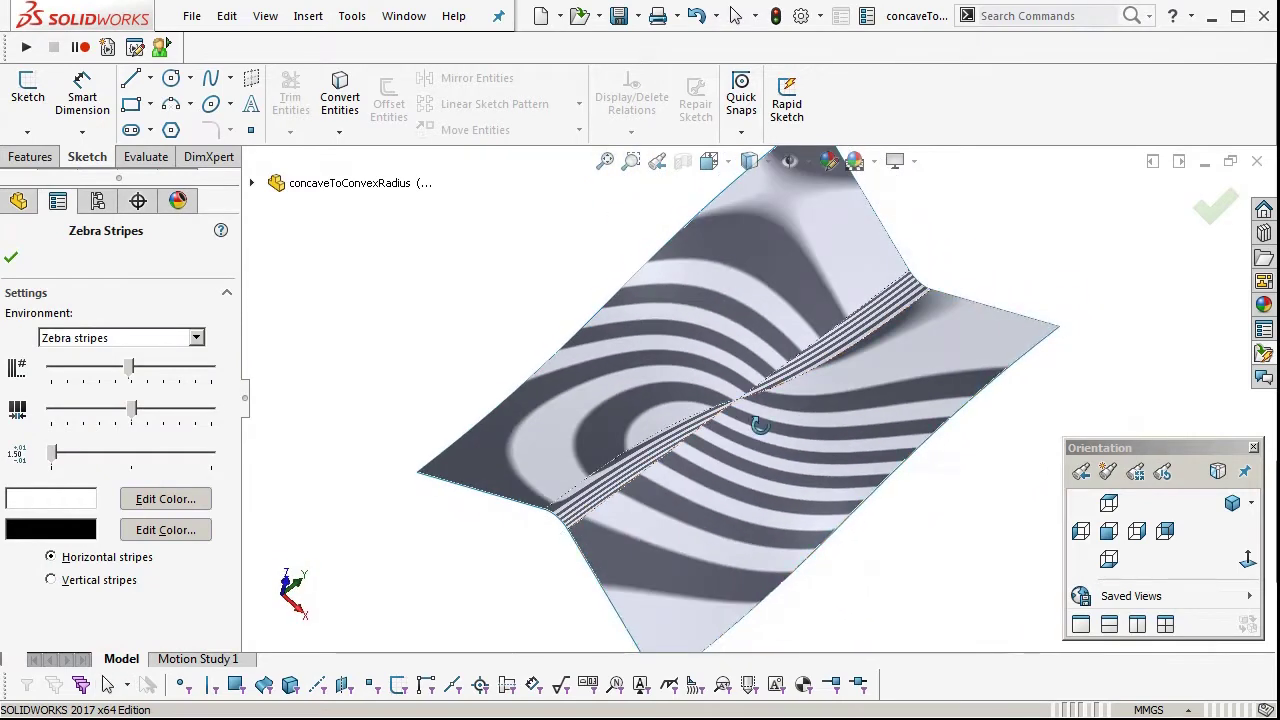
{"action": "scroll", "coordinate": [759, 433], "scroll_direction": "down", "scroll_amount": 4}
{"action": "key", "text": "z"}
{"action": "scroll", "coordinate": [759, 433], "scroll_direction": "up", "scroll_amount": 3}
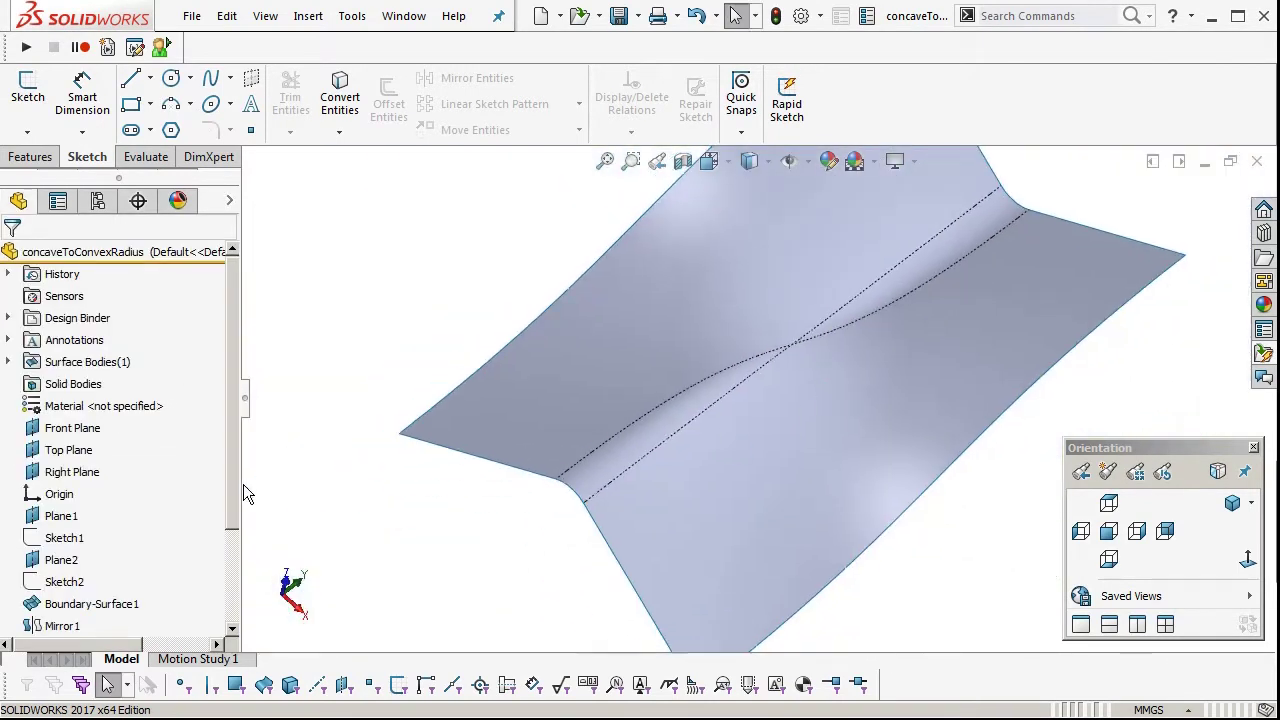
Delete the Fillet3 feature from the part
{"action": "left_click_drag", "start_coordinate": [233, 490], "coordinate": [235, 656]}
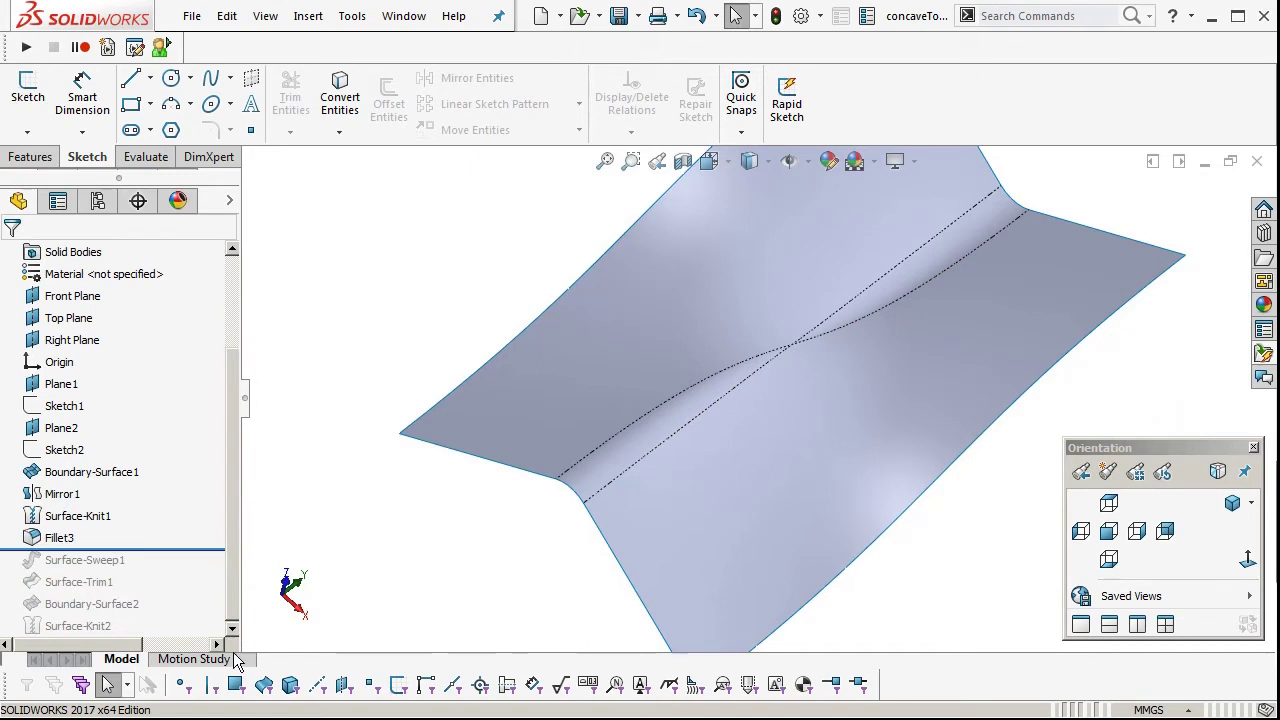
{"action": "left_click", "coordinate": [52, 538]}
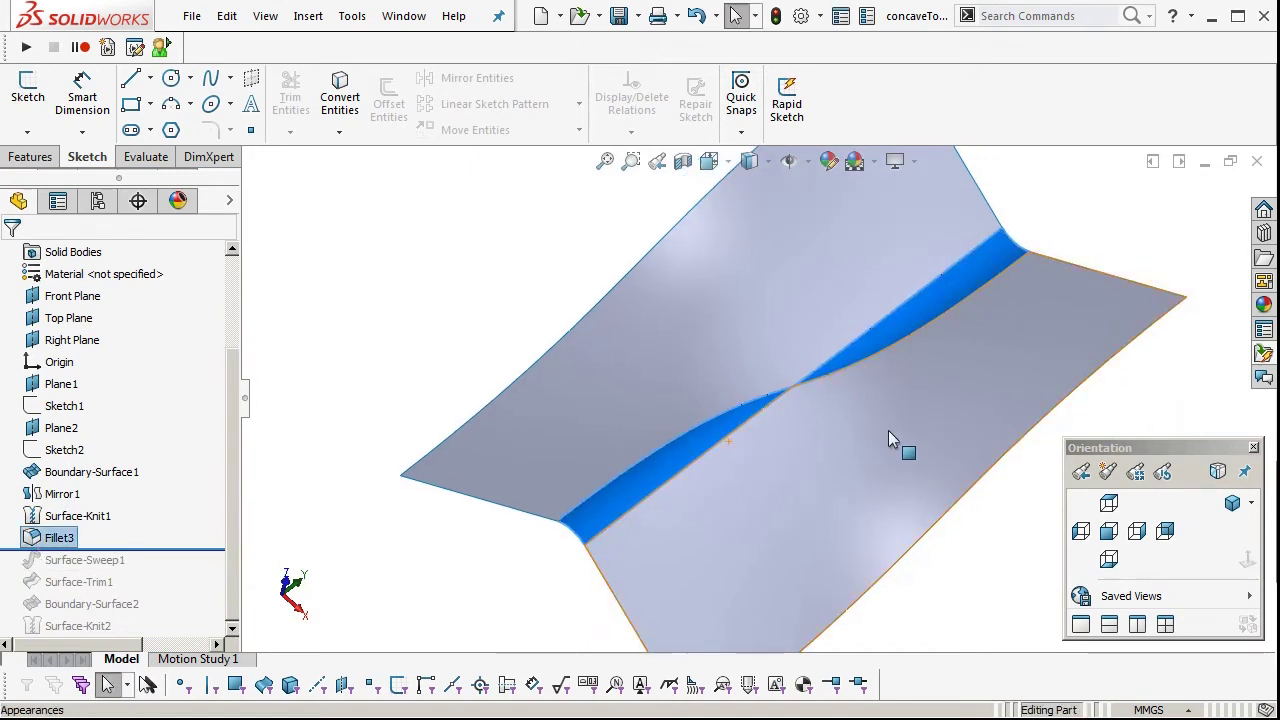
{"action": "middle_click_drag", "start_coordinate": [888, 440], "coordinate": [933, 355]}
{"action": "key", "text": "Delete"}
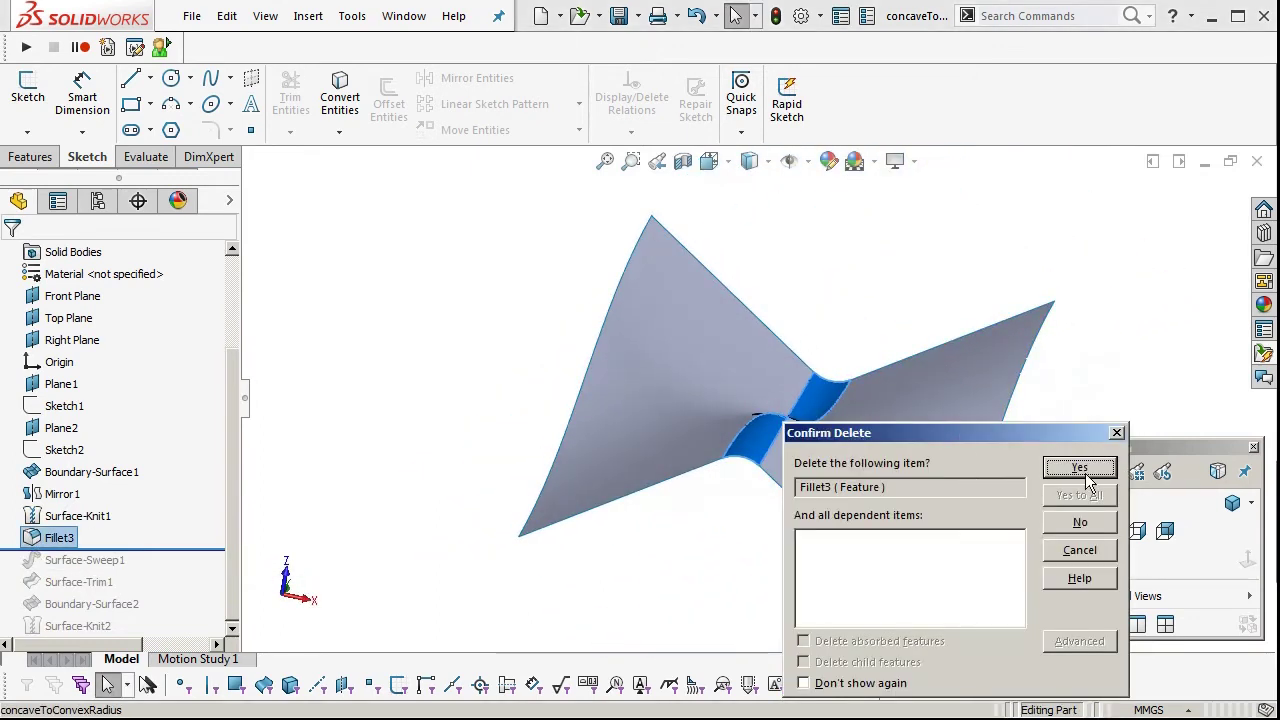
{"action": "left_click", "coordinate": [1080, 468]}
Create a swept surface with a 5 mm circular profile along the curved central edge of the knitted surface
{"action": "middle_click_drag", "start_coordinate": [871, 437], "coordinate": [809, 366]}
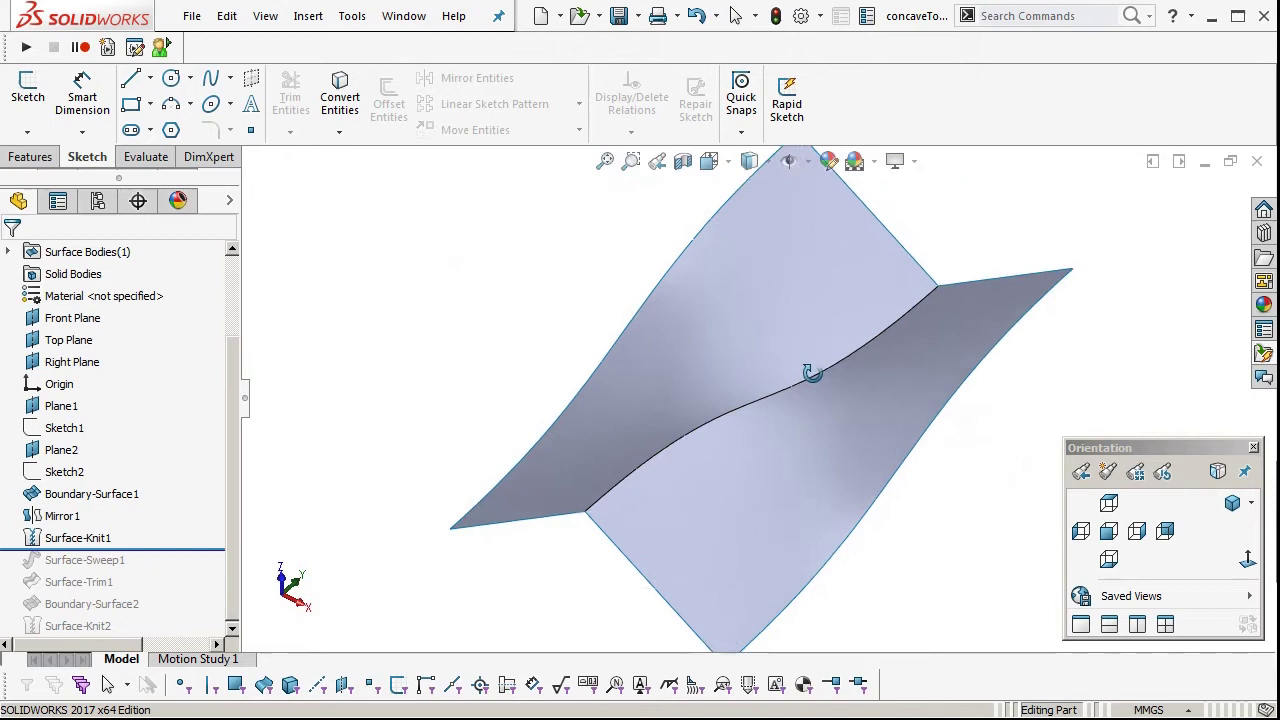
{"action": "left_click", "coordinate": [308, 15]}
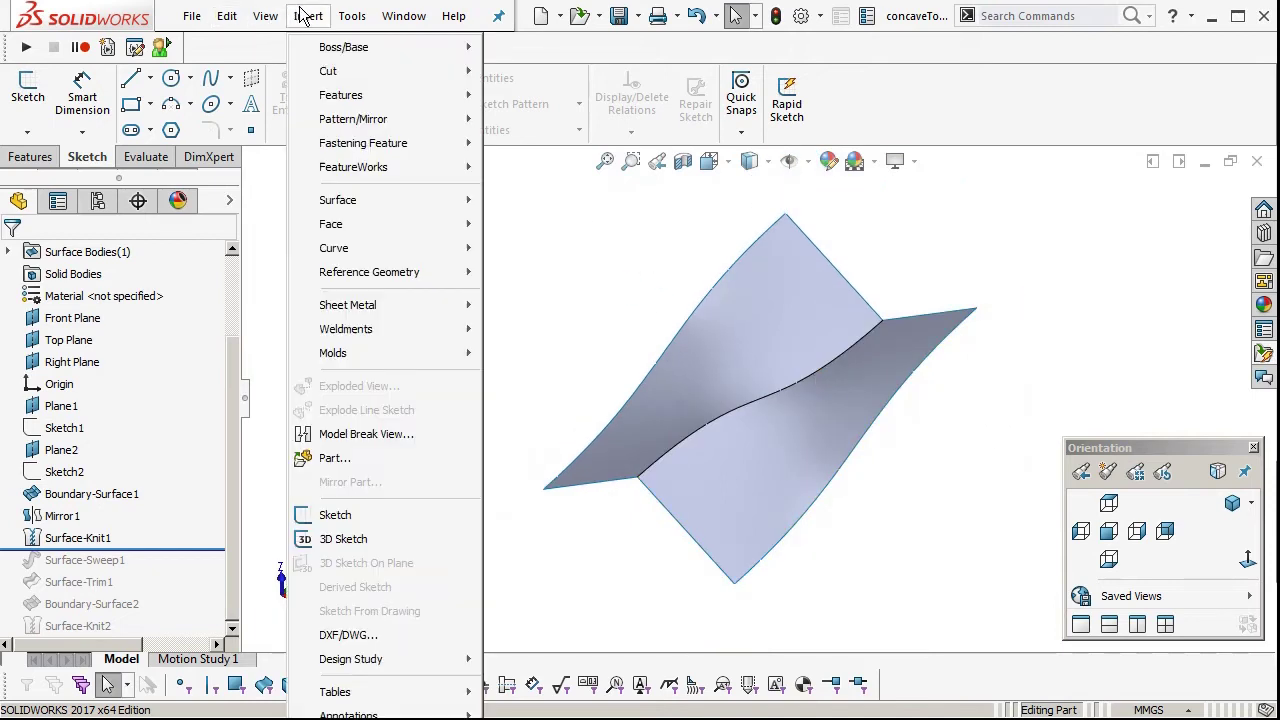
{"action": "mouse_move", "coordinate": [400, 200]}
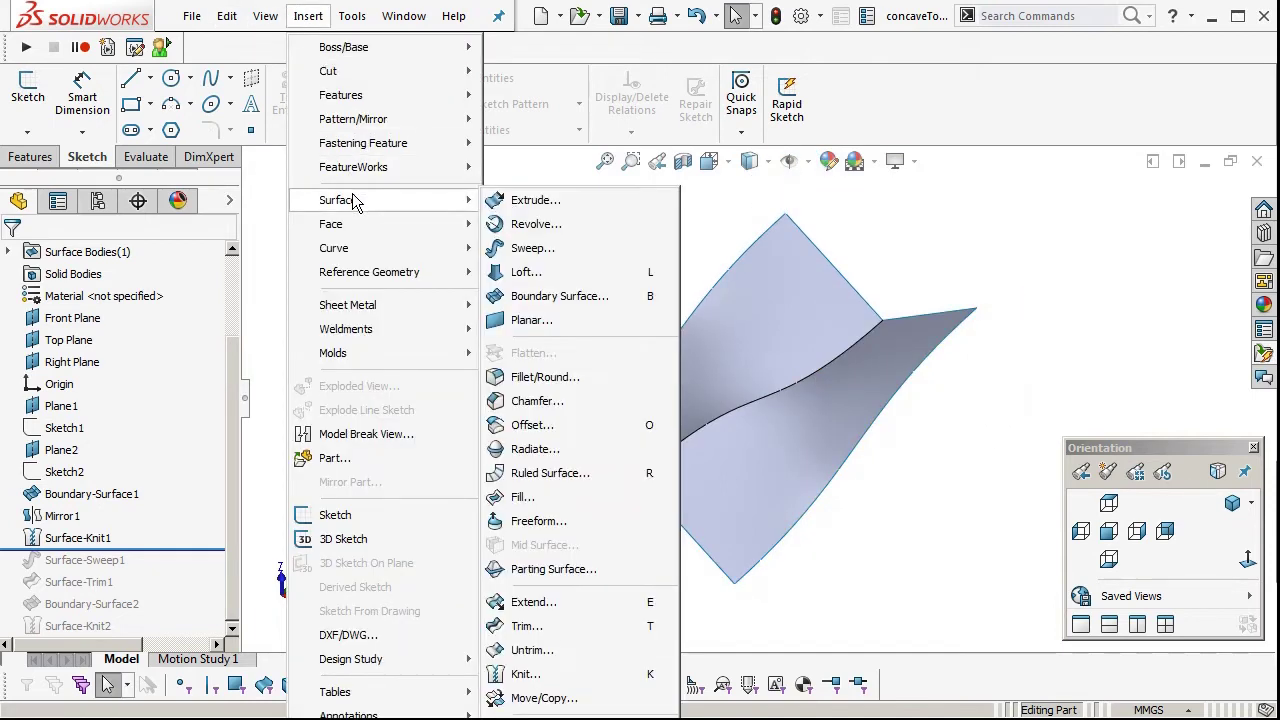
{"action": "left_click", "coordinate": [546, 250]}
{"action": "middle_click_drag", "start_coordinate": [794, 396], "coordinate": [838, 352]}
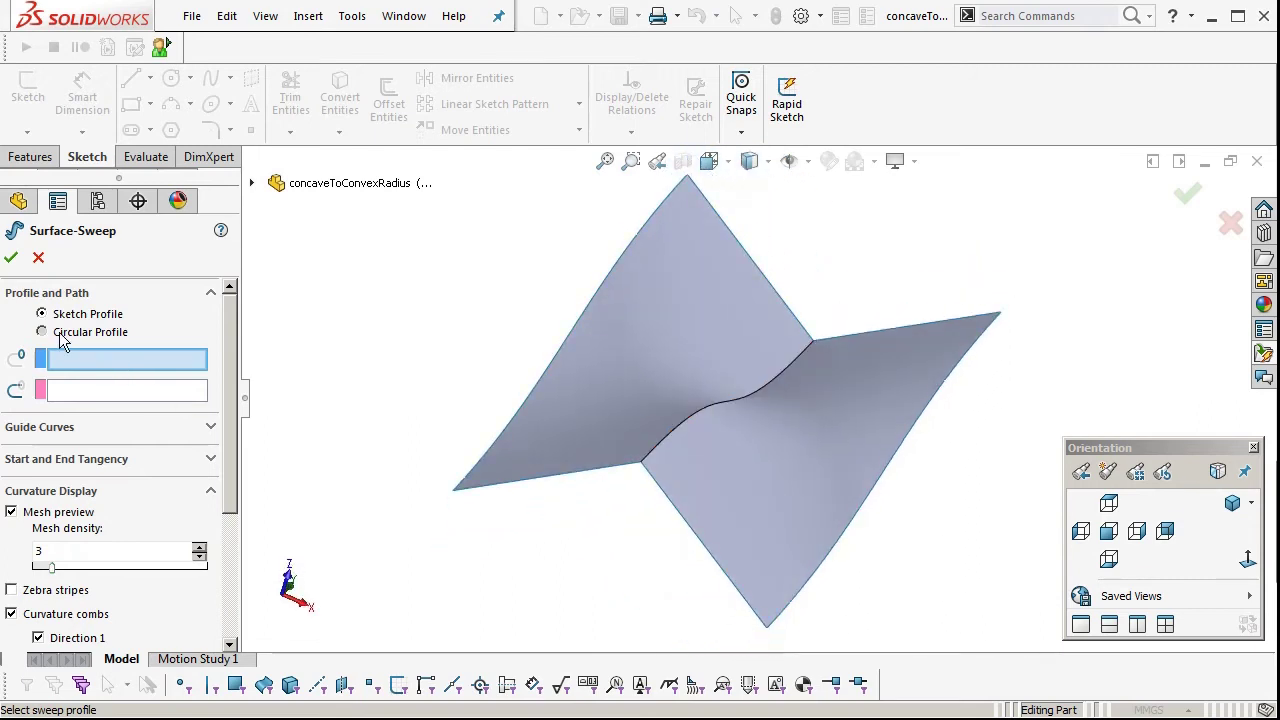
{"action": "left_click", "coordinate": [43, 332]}
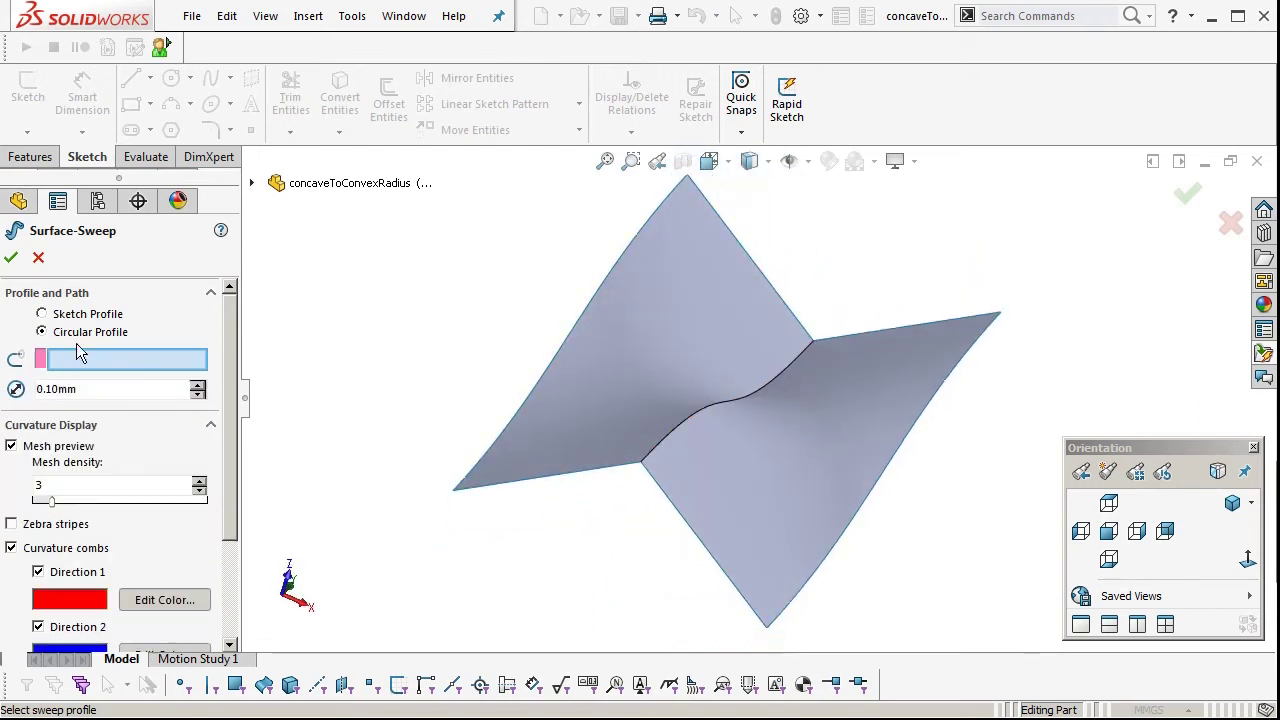
{"action": "left_click", "coordinate": [680, 426]}
{"action": "scroll", "coordinate": [709, 461], "scroll_direction": "down", "scroll_amount": 5}
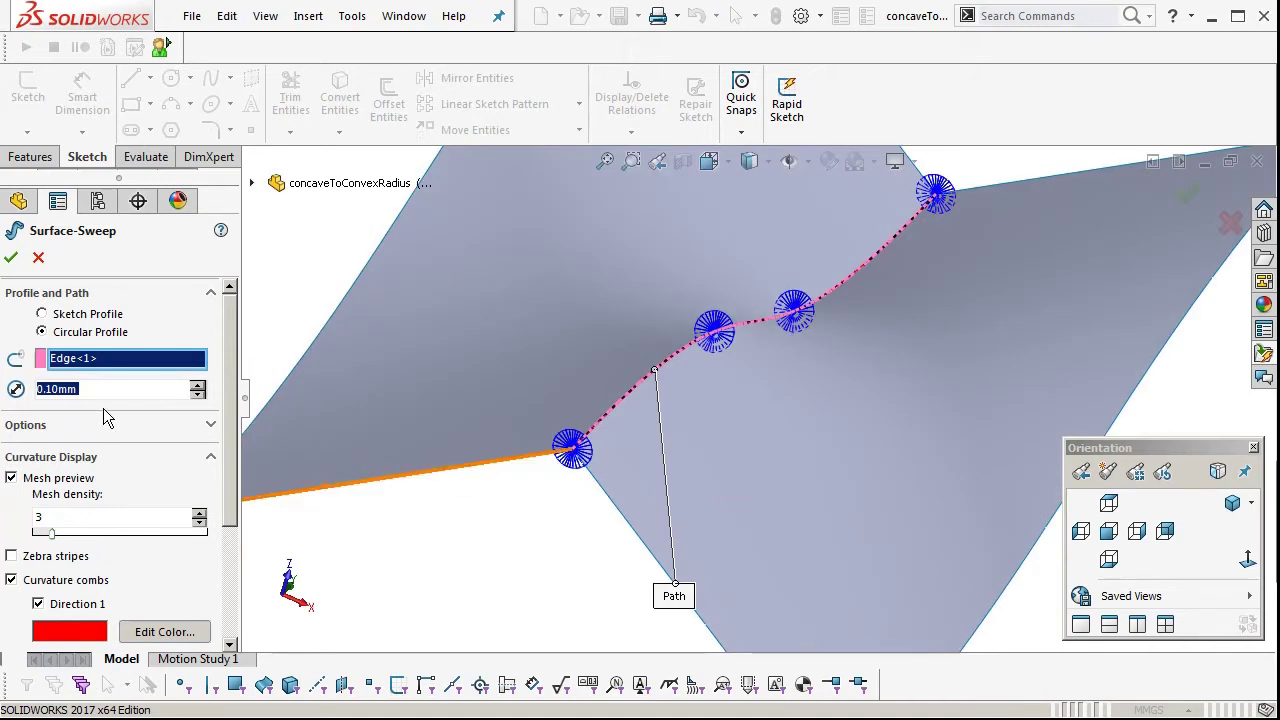
{"action": "type", "text": "5"}
{"action": "key", "text": "Return"}
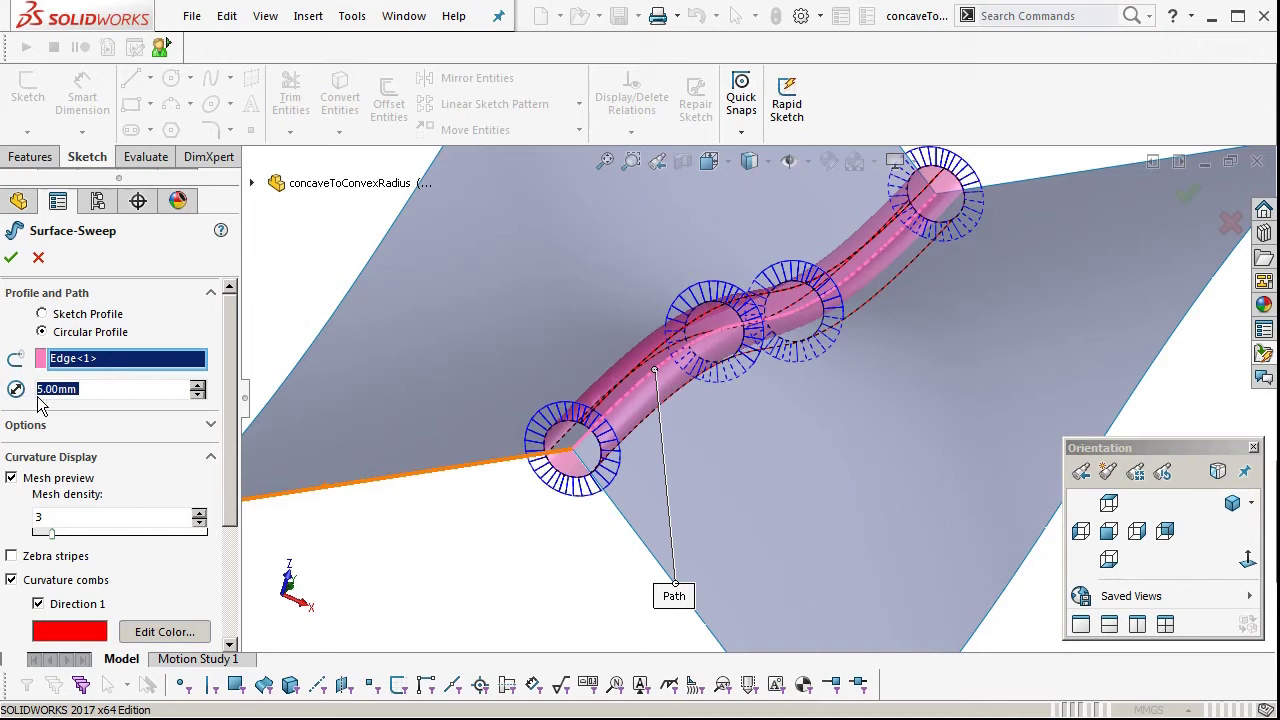
{"action": "left_click", "coordinate": [15, 260]}
{"action": "left_click", "coordinate": [532, 551]}
{"action": "scroll", "coordinate": [820, 405], "scroll_direction": "up", "scroll_amount": 2}
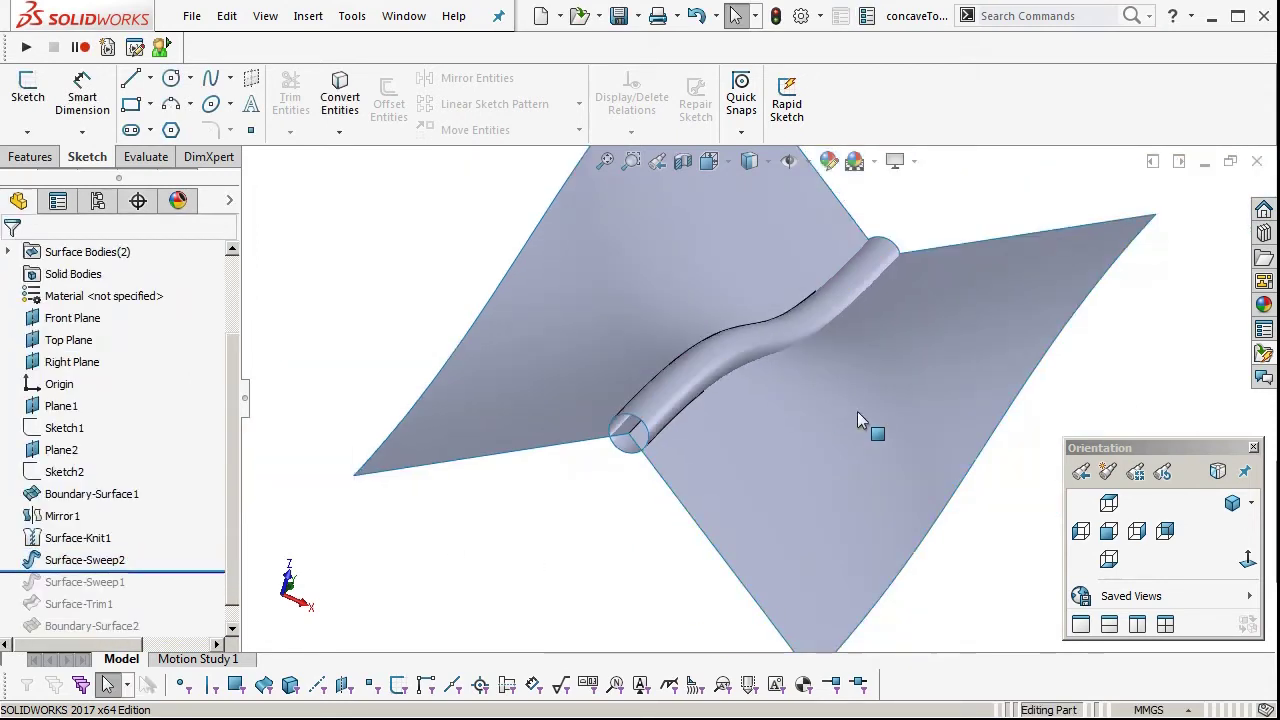
Trim the knitted surface with the swept tube as trim tool, keeping the two portions outside the tube
{"action": "scroll", "coordinate": [940, 272], "scroll_direction": "down", "scroll_amount": 3}
{"action": "middle_click_drag", "start_coordinate": [937, 267], "coordinate": [934, 334]}
{"action": "middle_click_drag", "start_coordinate": [928, 277], "coordinate": [762, 435]}
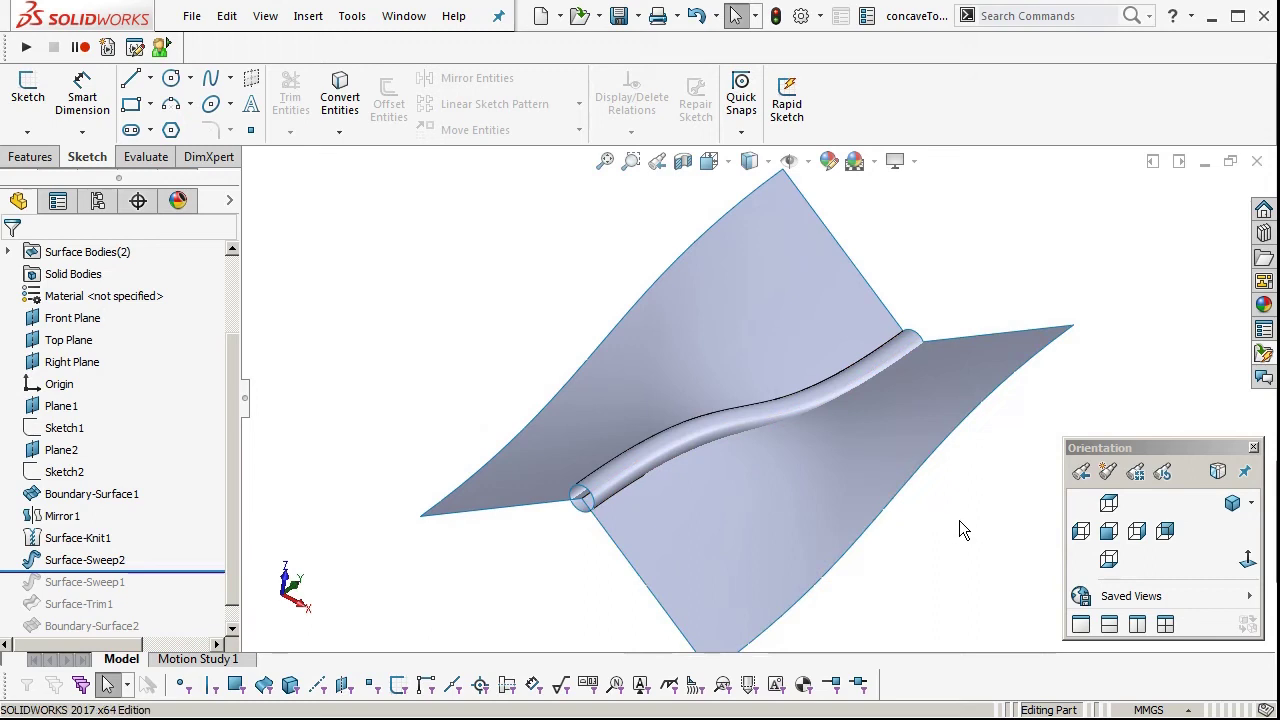
{"action": "key", "text": "t"}
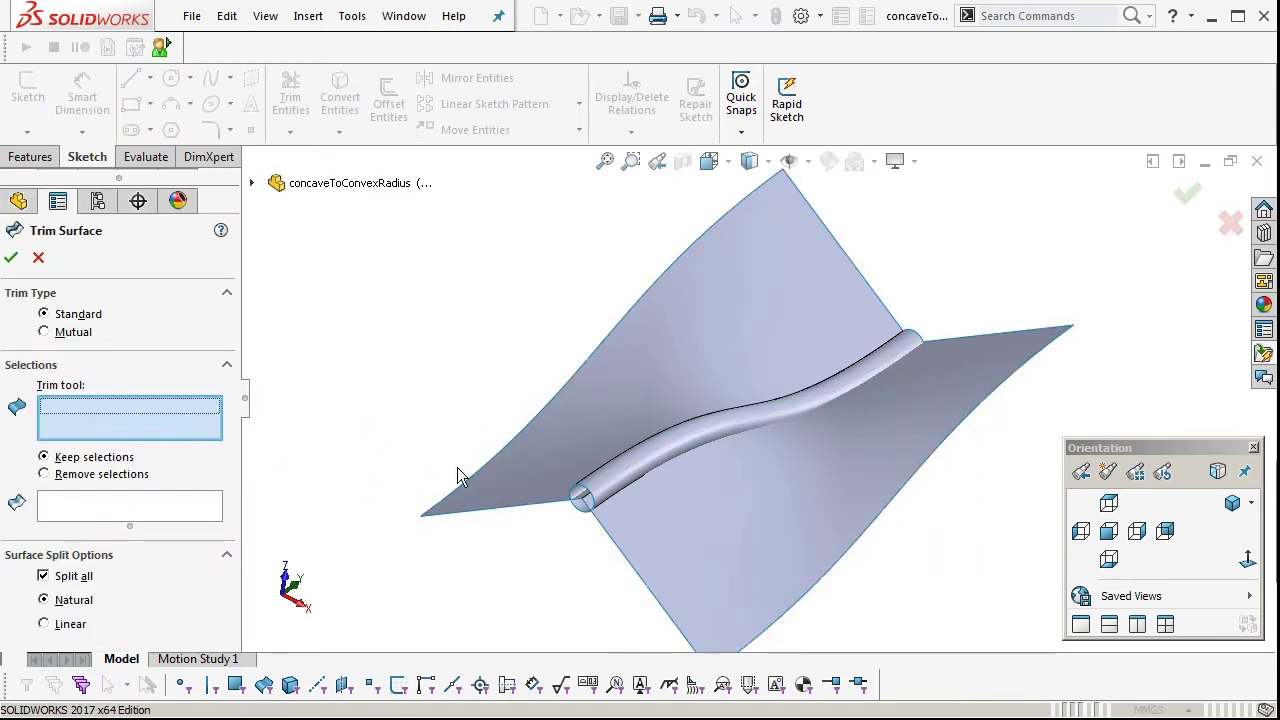
{"action": "left_click", "coordinate": [625, 464]}
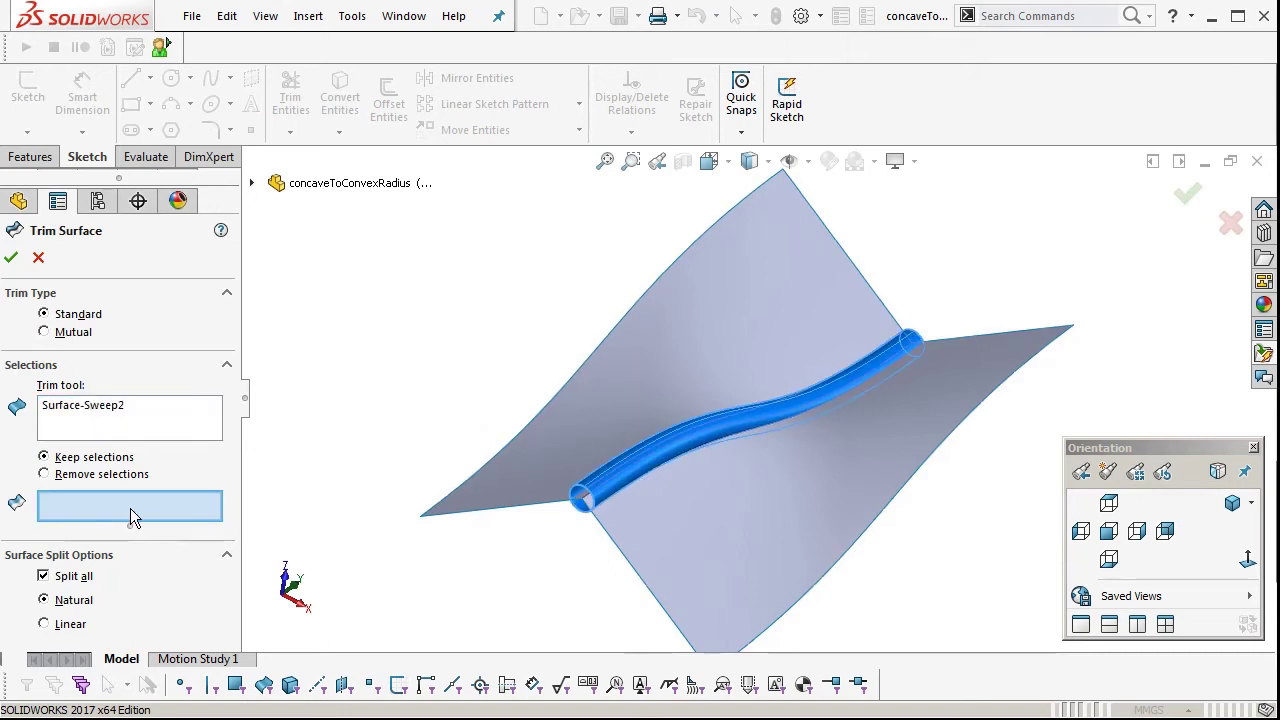
{"action": "left_click", "coordinate": [684, 362]}
{"action": "left_click", "coordinate": [792, 480]}
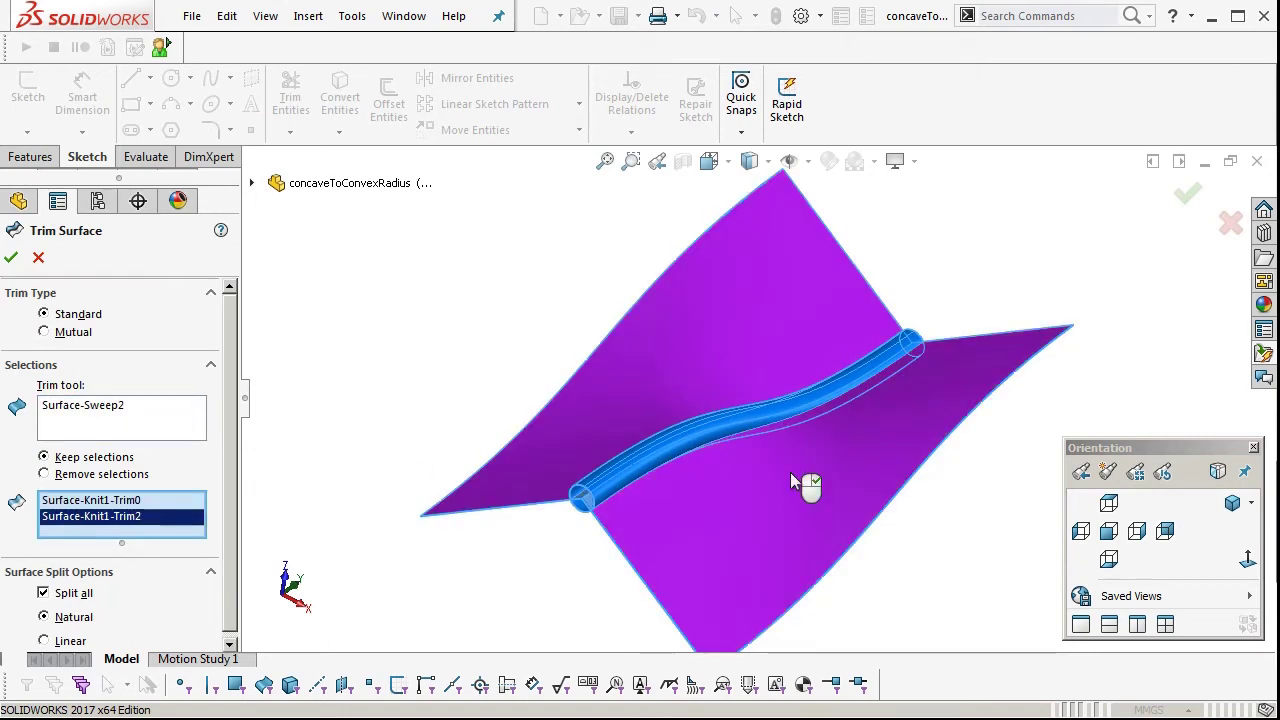
{"action": "right_click", "coordinate": [790, 482]}
Hide the swept tube surface between the two trimmed portions
{"action": "scroll", "coordinate": [790, 480], "scroll_direction": "down", "scroll_amount": 3}
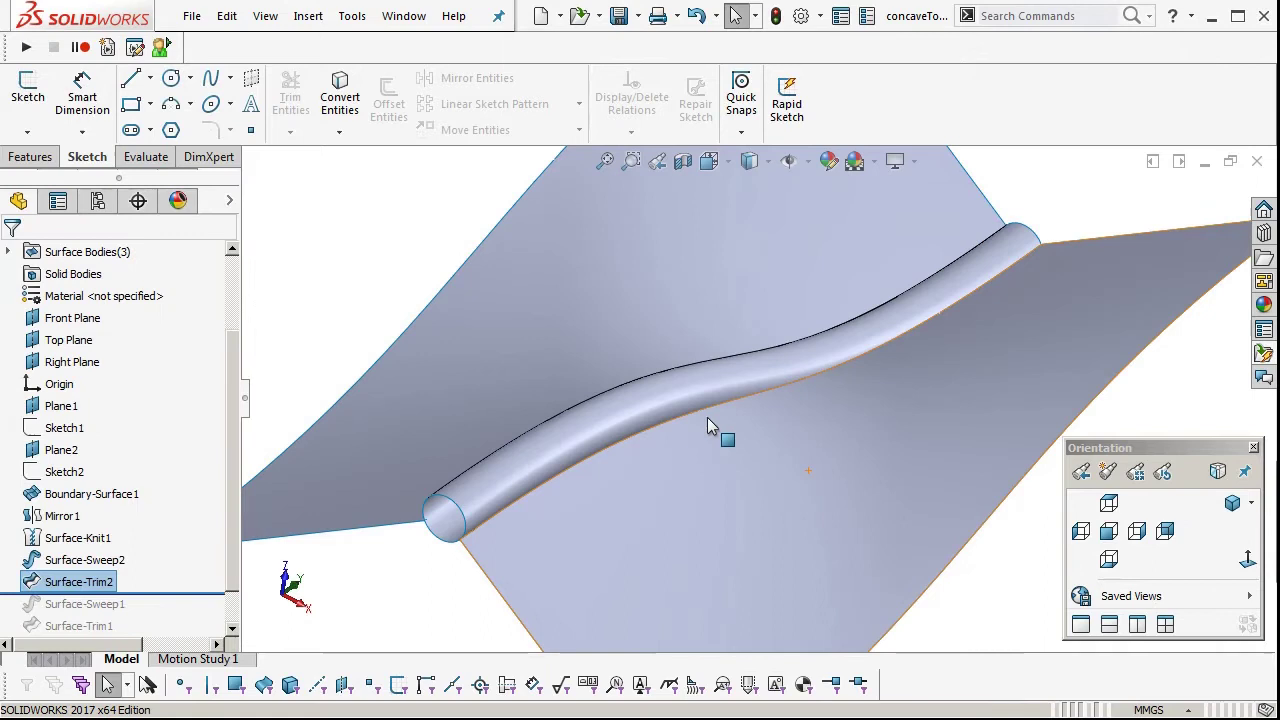
{"action": "left_click", "coordinate": [717, 377]}
{"action": "left_click", "coordinate": [808, 325]}
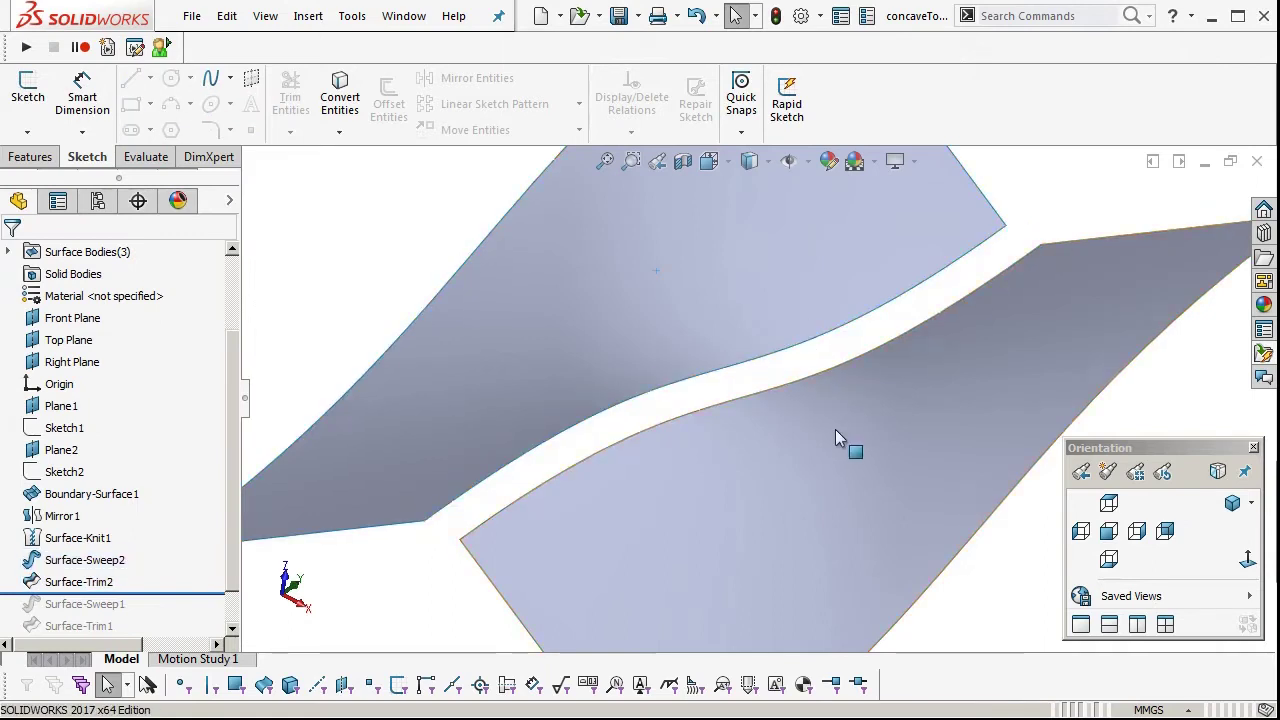
{"action": "middle_click_drag", "start_coordinate": [793, 408], "coordinate": [759, 566]}
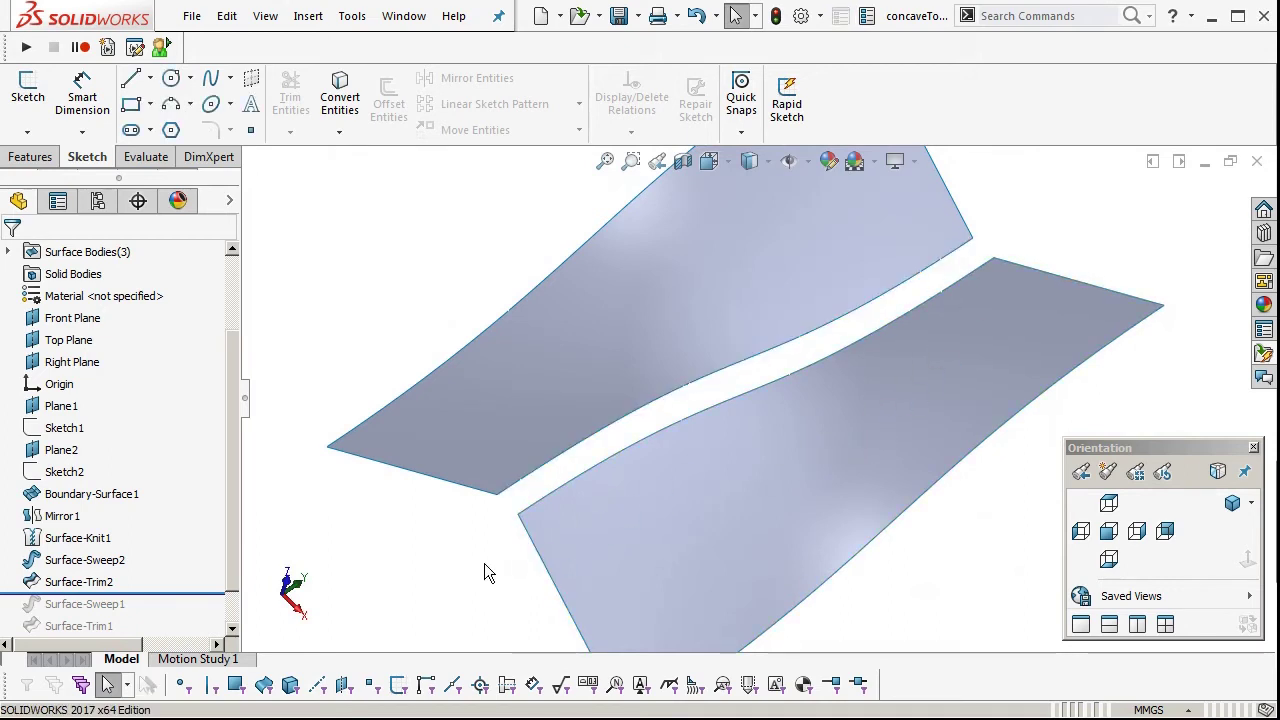
Start a boundary surface across the gap, using the two facing trimmed edges as Direction 1 curves
{"action": "middle_click_drag", "start_coordinate": [525, 535], "coordinate": [560, 512]}
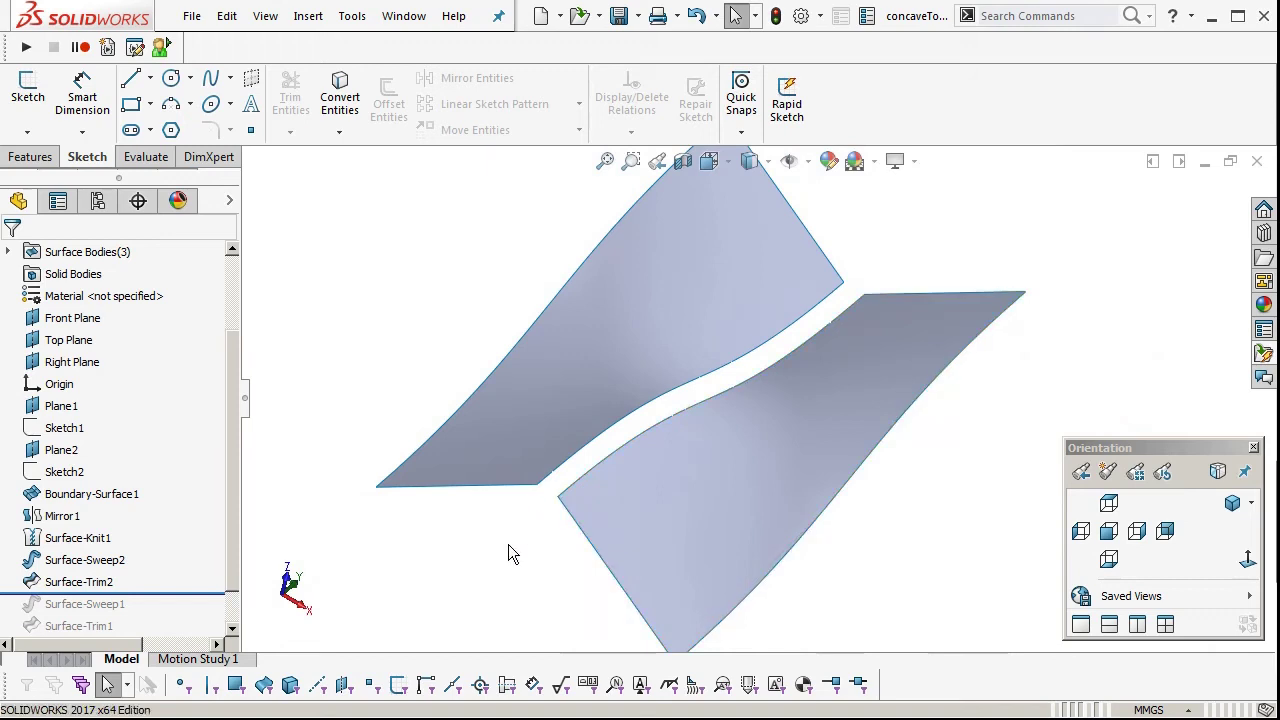
{"action": "key", "text": "b"}
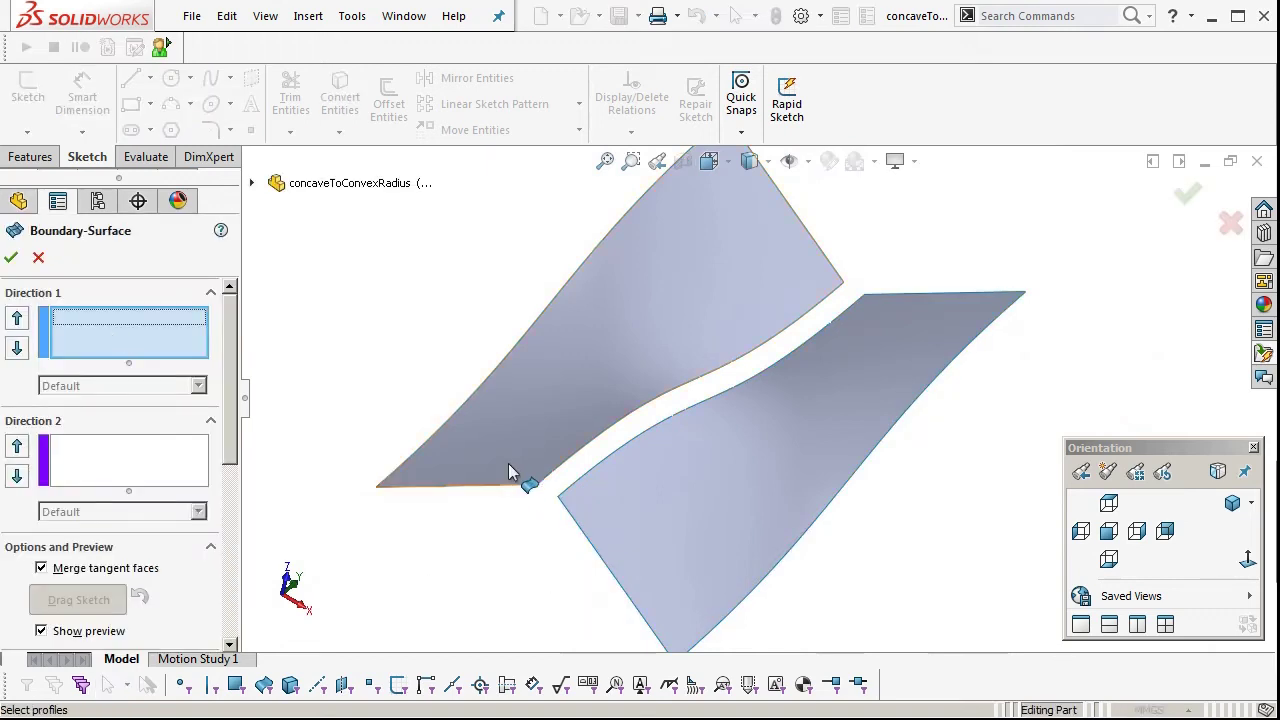
{"action": "left_click", "coordinate": [560, 487]}
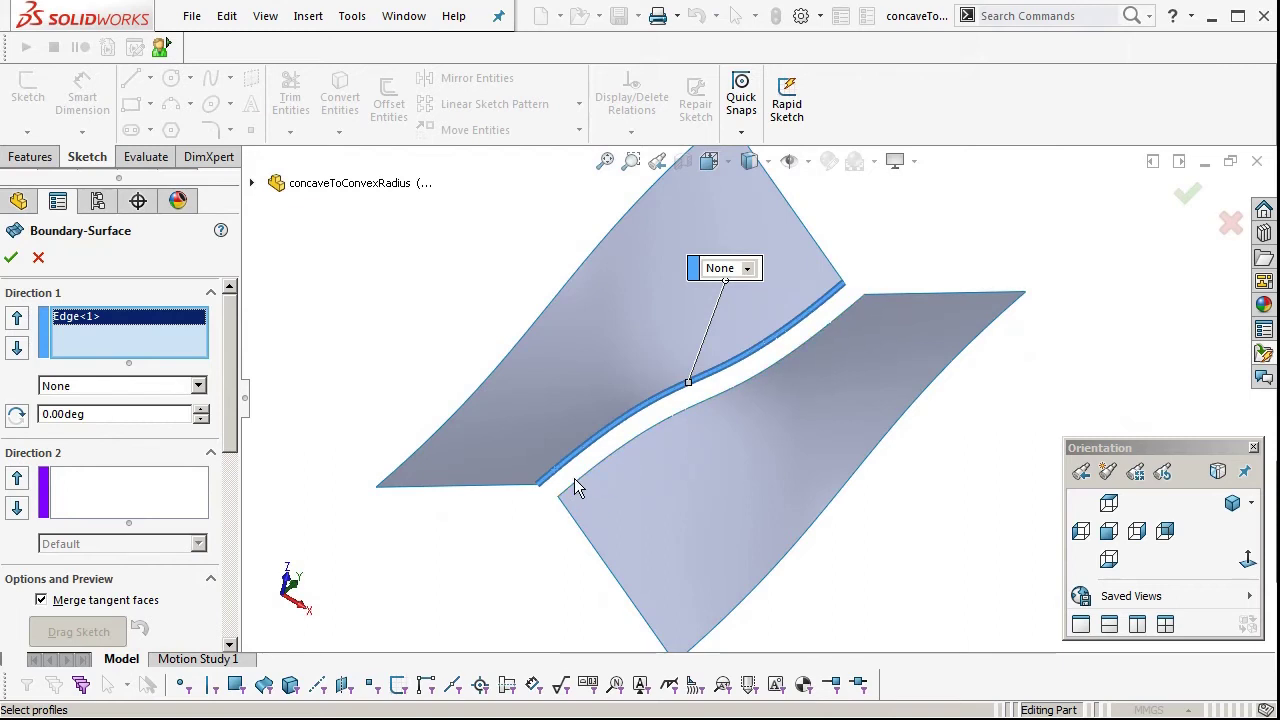
{"action": "left_click", "coordinate": [575, 482]}
{"action": "middle_click_drag", "start_coordinate": [587, 493], "coordinate": [680, 482]}
Set both Direction 1 edges of the boundary surface to Tangency To Face
{"action": "left_click", "coordinate": [77, 386]}
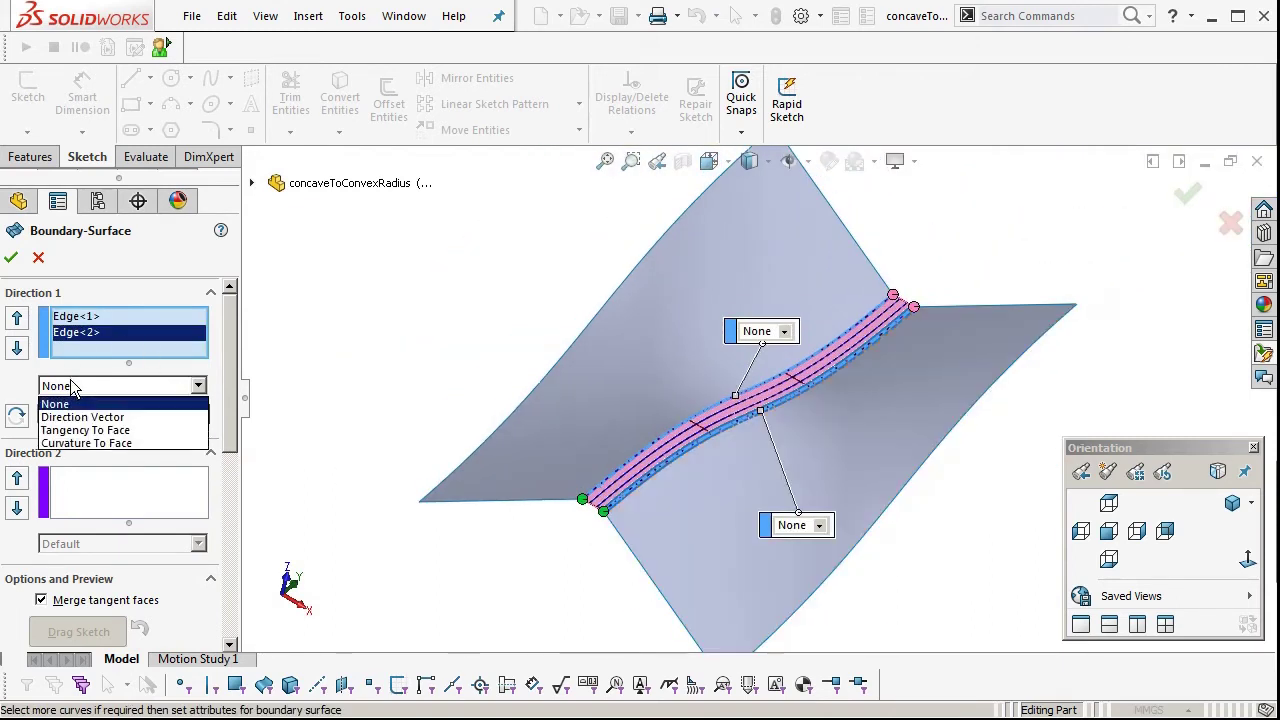
{"action": "left_click", "coordinate": [77, 430]}
{"action": "left_click", "coordinate": [78, 318]}
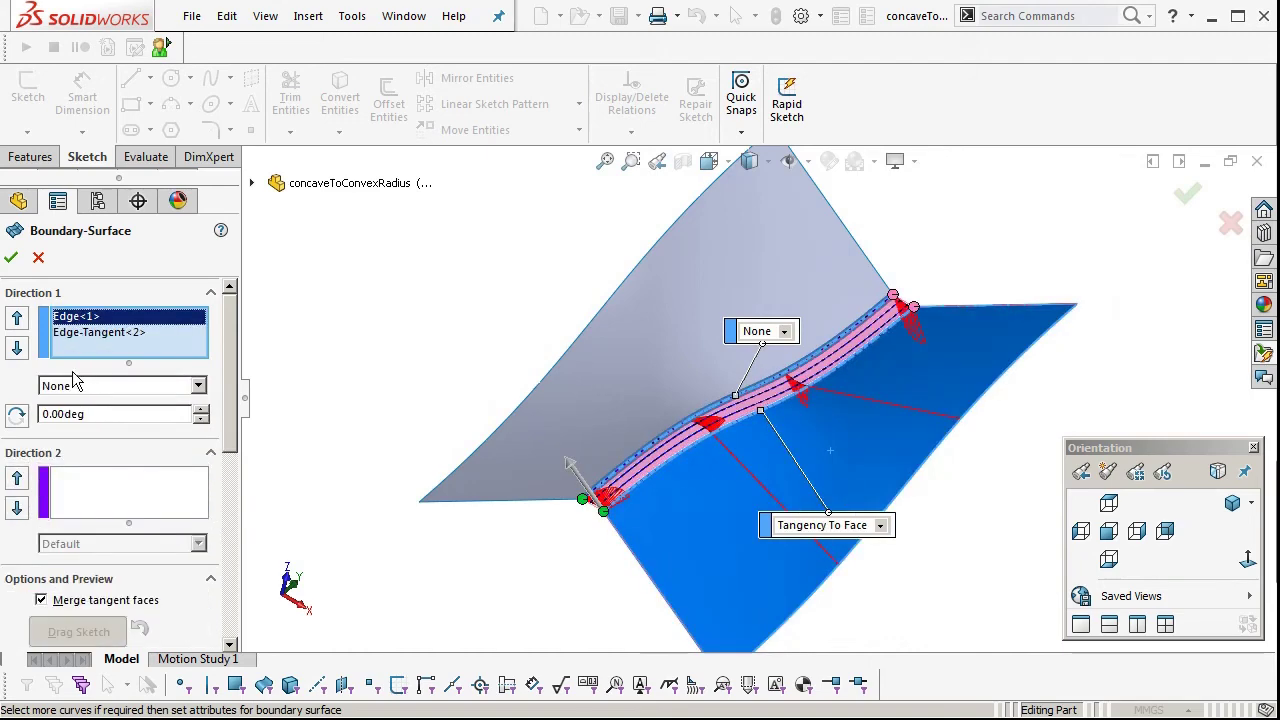
{"action": "left_click", "coordinate": [110, 386]}
{"action": "left_click", "coordinate": [80, 431]}
Set the tangent length of the first Direction 1 edge of the boundary surface to 1.25
{"action": "scroll", "coordinate": [711, 458], "scroll_direction": "down", "scroll_amount": 5}
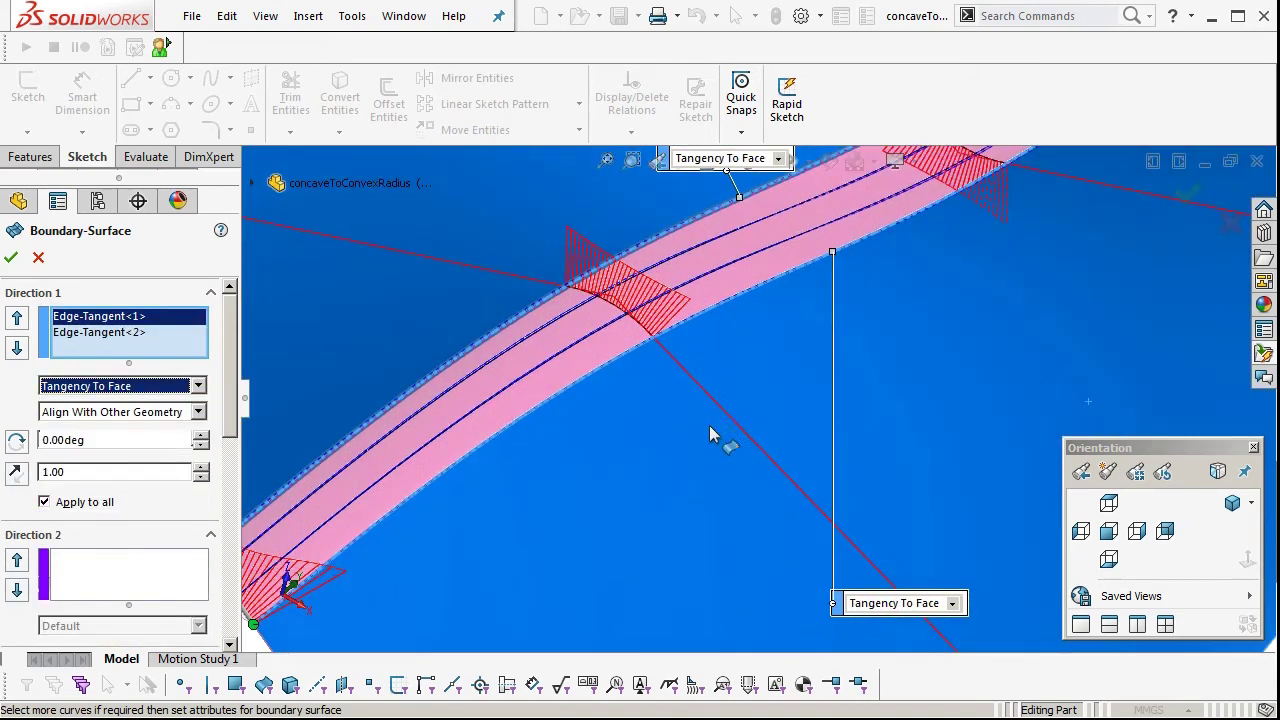
{"action": "middle_click_drag", "start_coordinate": [711, 434], "coordinate": [708, 358]}
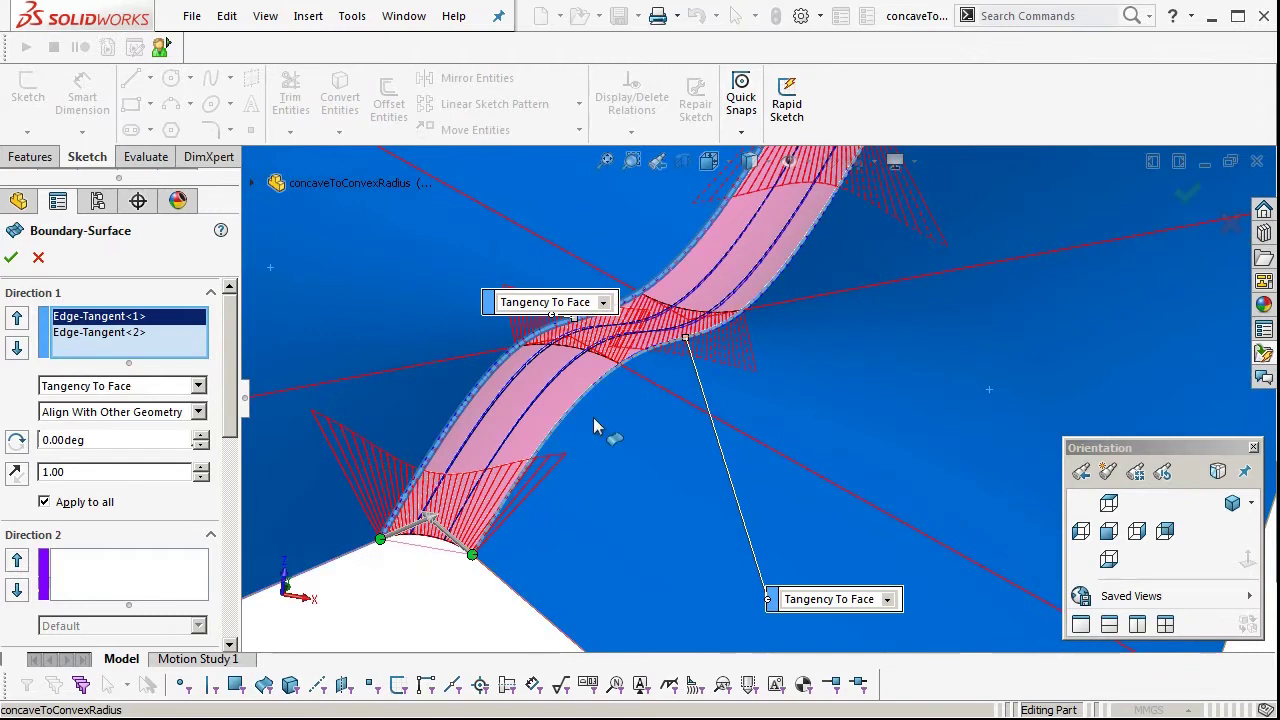
{"action": "scroll", "coordinate": [645, 464], "scroll_direction": "up", "scroll_amount": 2}
{"action": "middle_click_drag", "start_coordinate": [709, 426], "coordinate": [709, 447]}
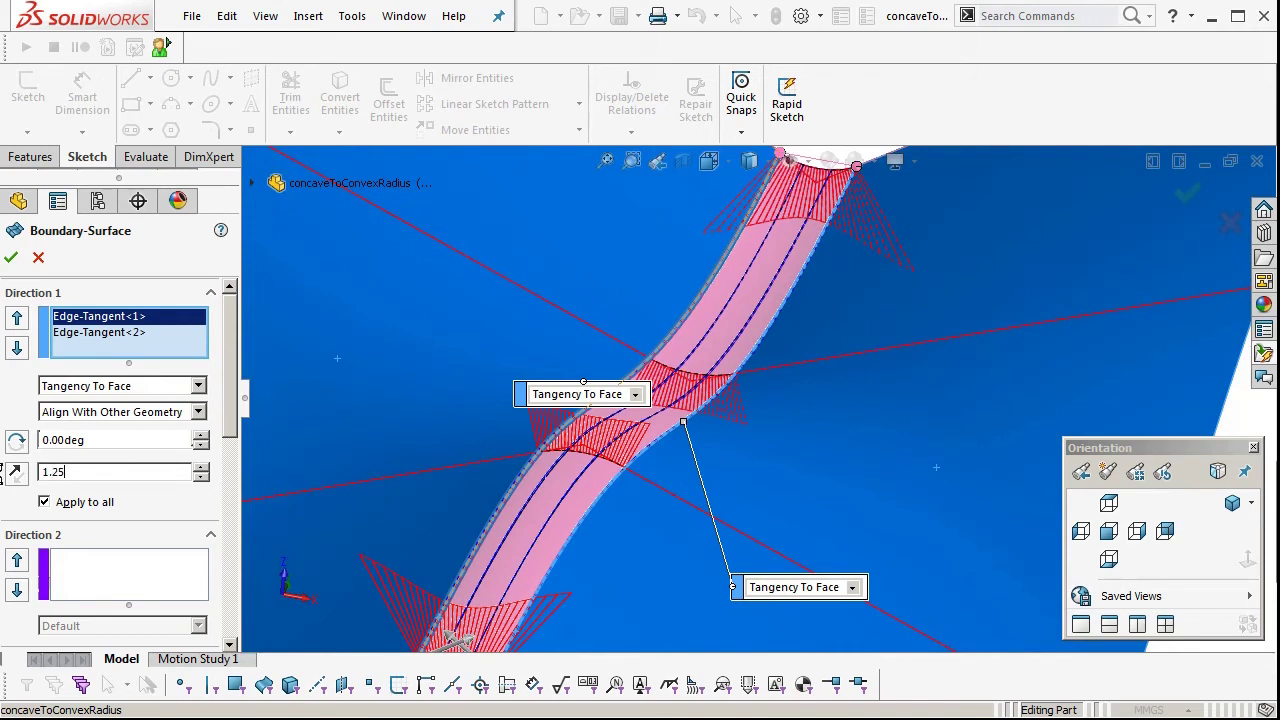
{"action": "key", "text": "Return"}
Set the second Direction 1 edge's tangent length to 1.25 and accept the boundary surface
{"action": "left_click", "coordinate": [99, 338]}
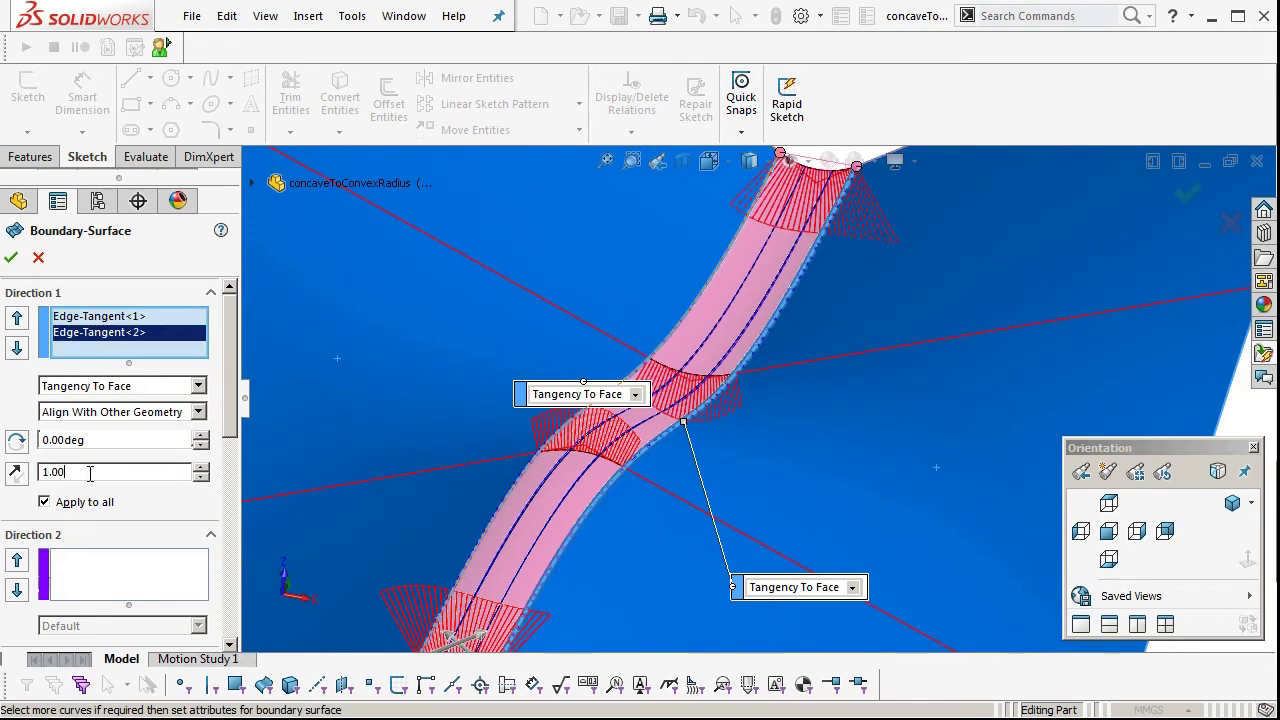
{"action": "key", "text": "Return"}
{"action": "scroll", "coordinate": [868, 302], "scroll_direction": "up", "scroll_amount": 1}
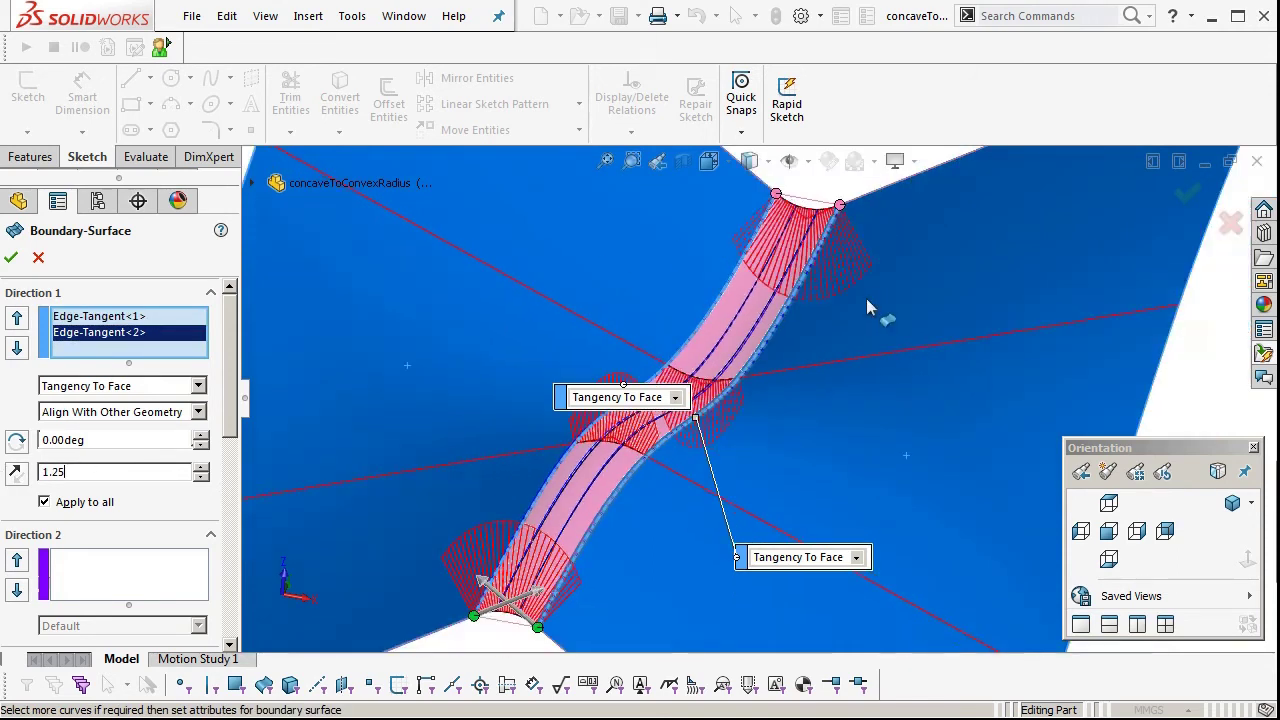
{"action": "scroll", "coordinate": [648, 398], "scroll_direction": "down", "scroll_amount": 1}
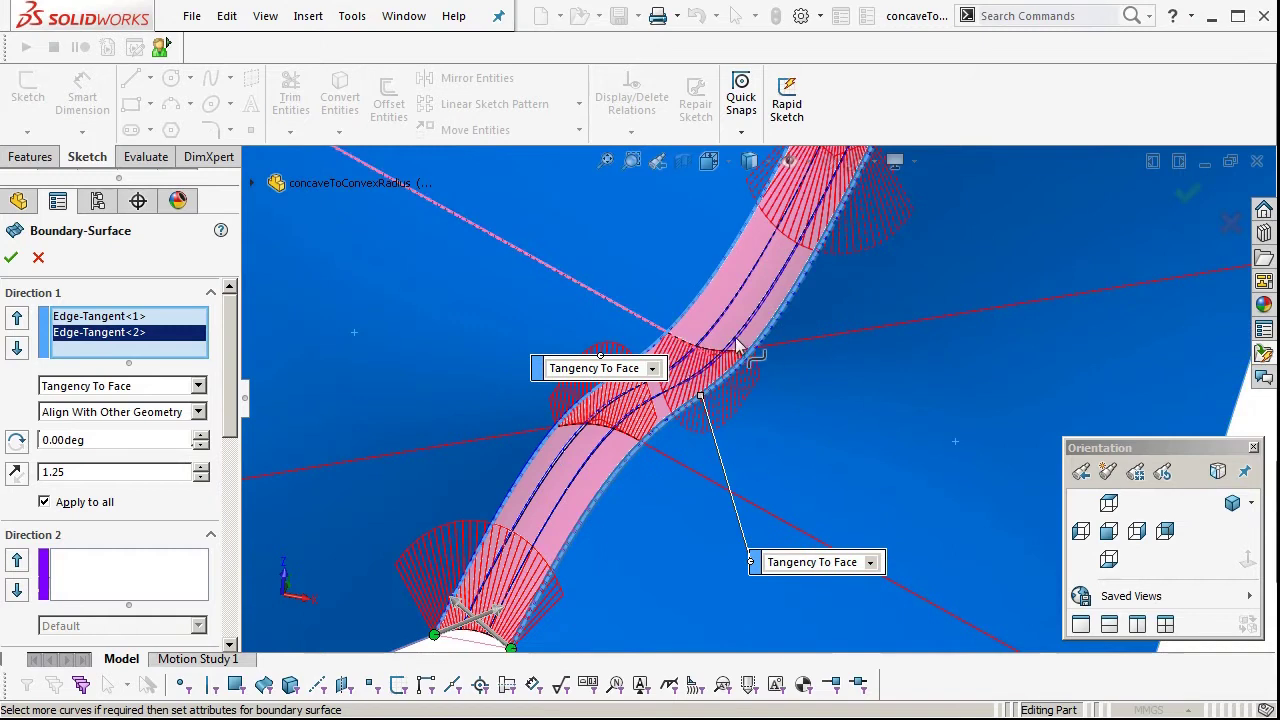
{"action": "scroll", "coordinate": [750, 360], "scroll_direction": "up", "scroll_amount": 2}
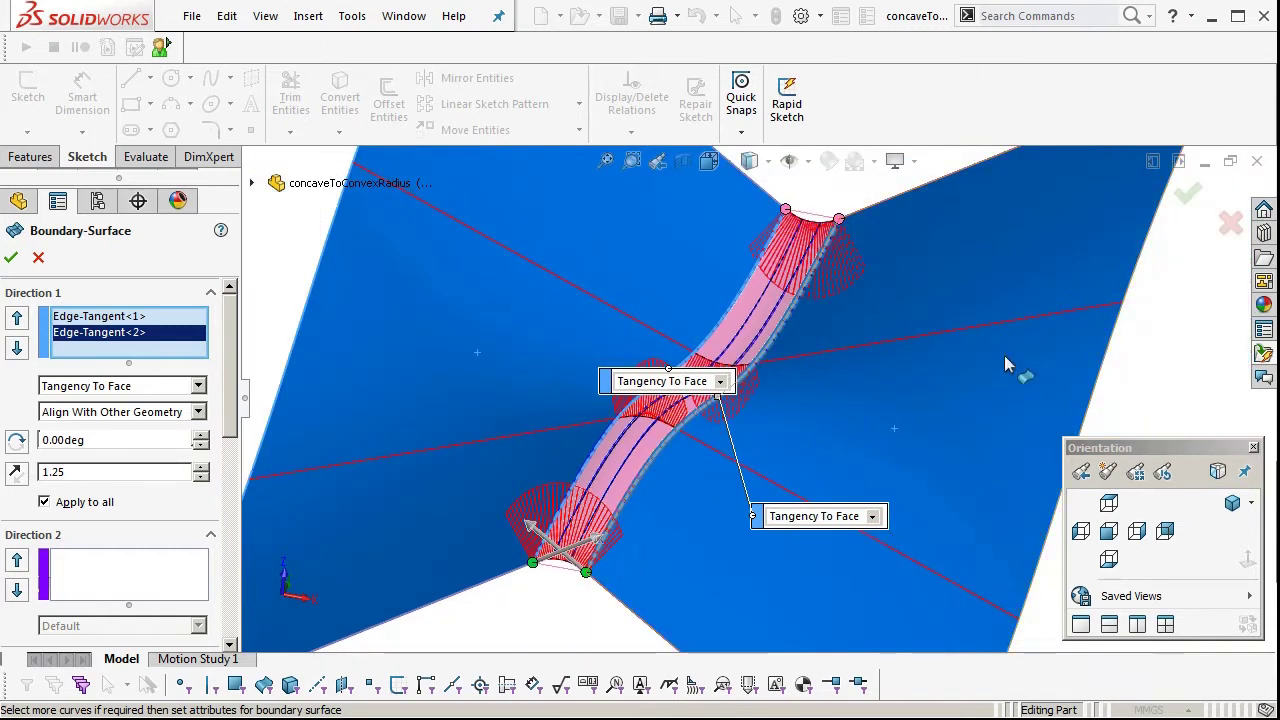
{"action": "left_click", "coordinate": [1188, 194]}
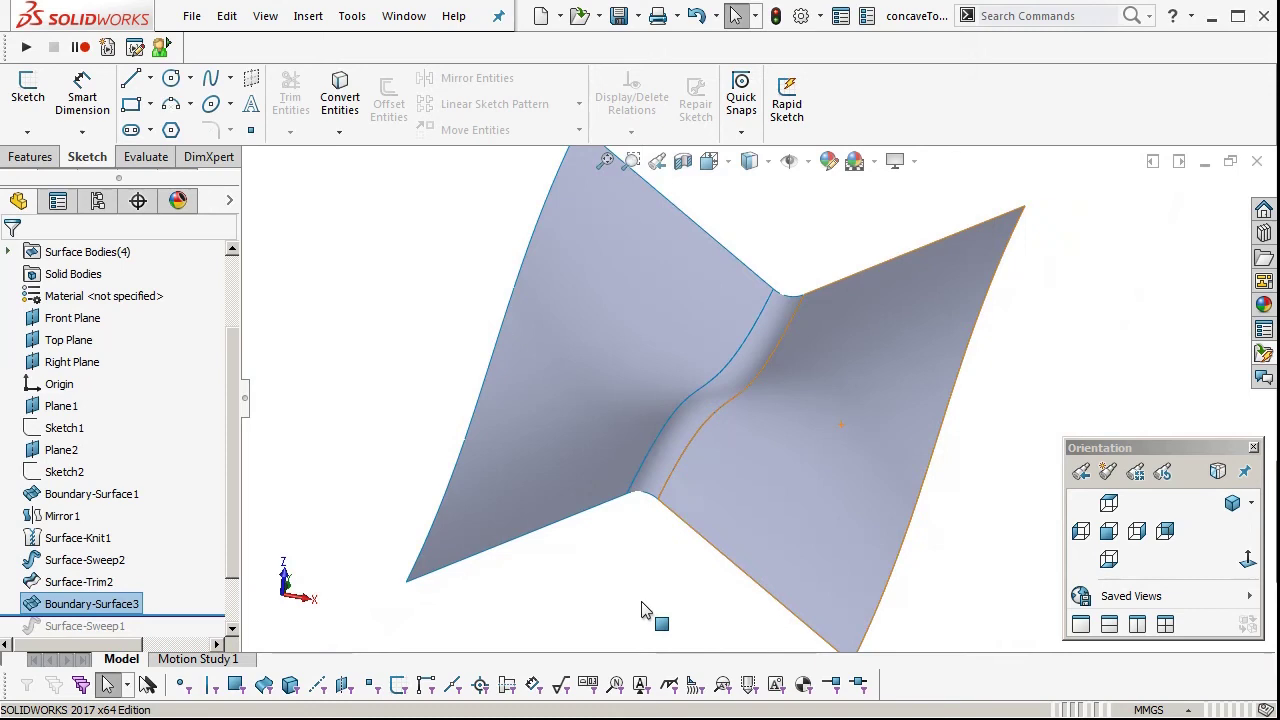
Knit the two trimmed portions and the boundary surface between them into one surface, without creating a solid or merging entities
{"action": "left_click", "coordinate": [643, 604]}
{"action": "key", "text": "k"}
{"action": "left_click", "coordinate": [607, 382]}
{"action": "left_click", "coordinate": [699, 402]}
{"action": "left_click", "coordinate": [746, 432]}
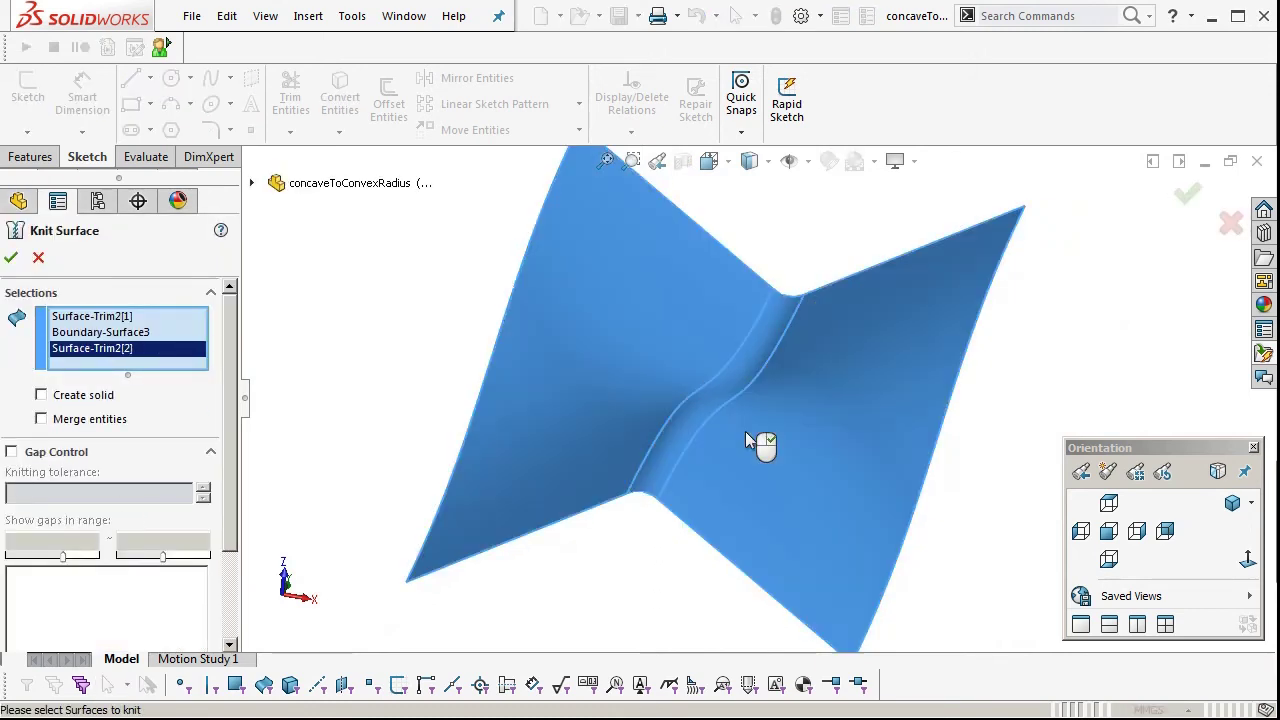
{"action": "right_click", "coordinate": [745, 431]}
Switch the knitted surface's display style to shaded without edges
{"action": "middle_click_drag", "start_coordinate": [1048, 399], "coordinate": [786, 632]}
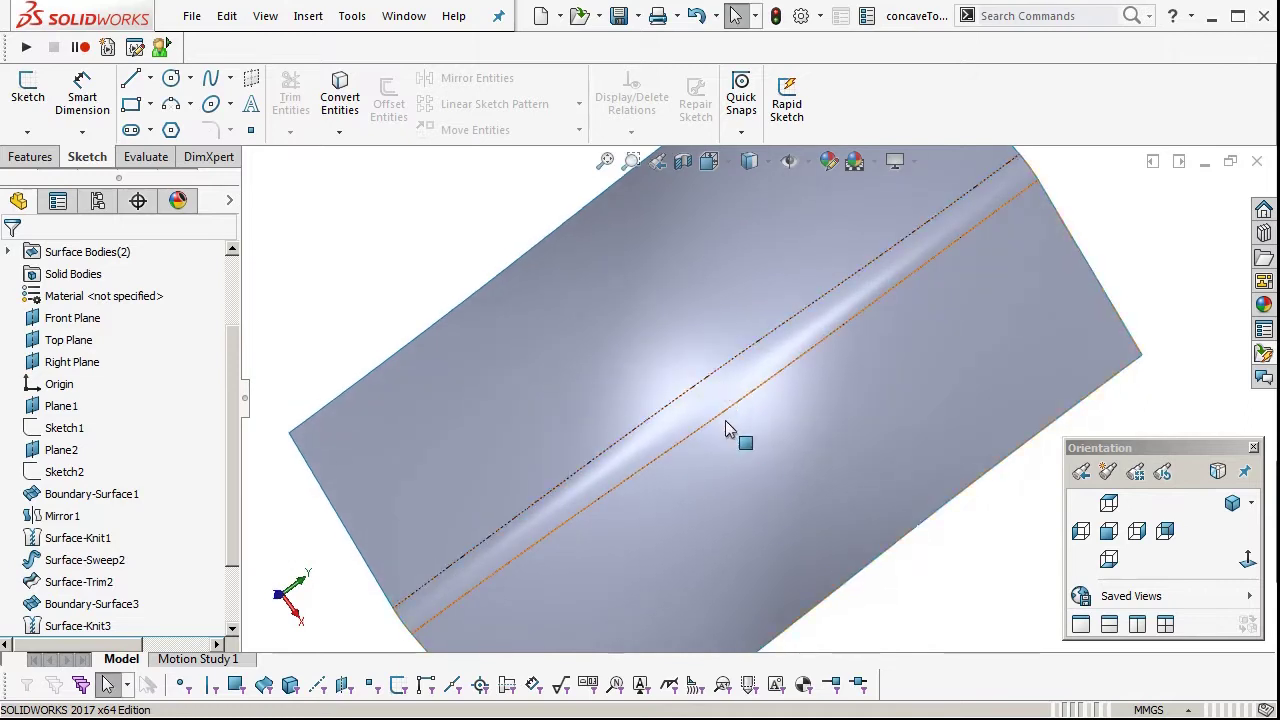
{"action": "middle_click_drag", "start_coordinate": [727, 428], "coordinate": [790, 330]}
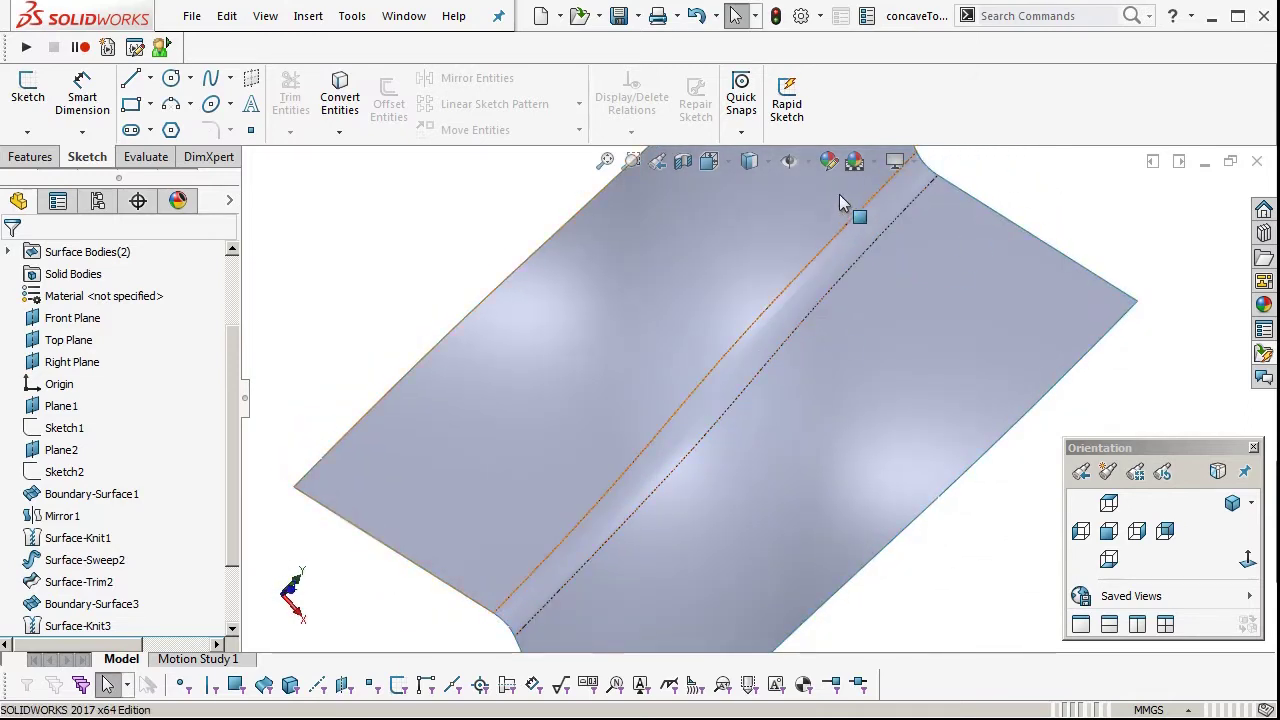
{"action": "left_click", "coordinate": [759, 163]}
{"action": "left_click", "coordinate": [756, 217]}
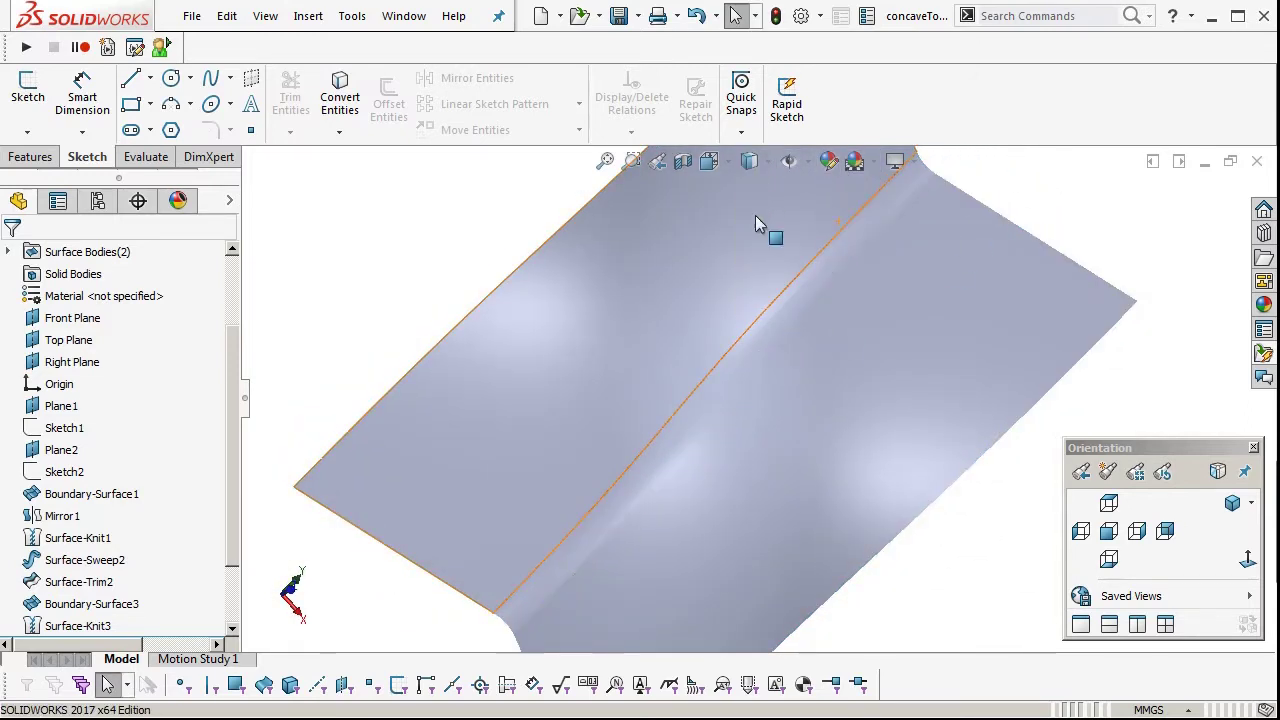
Examine the blend between the two trimmed portions from several angles for smoothness and visible highlight breaks
{"action": "middle_click_drag", "start_coordinate": [1026, 241], "coordinate": [846, 463]}
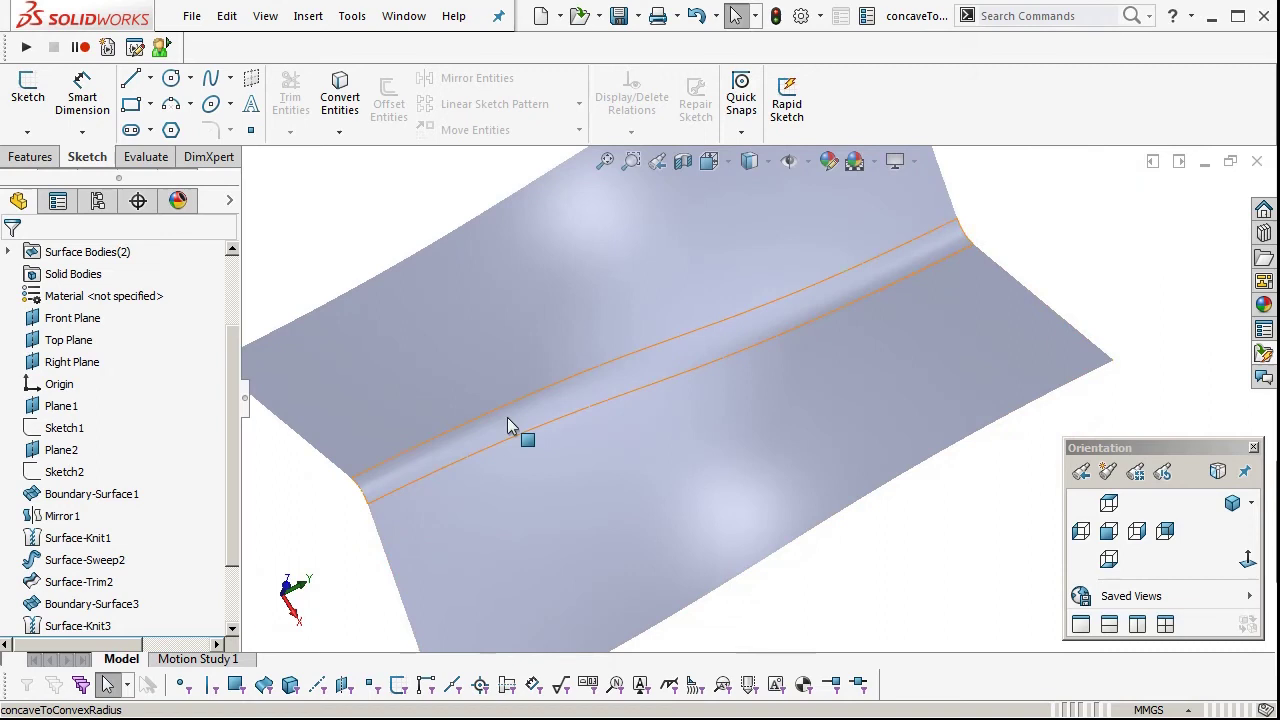
{"action": "middle_click_drag", "start_coordinate": [508, 420], "coordinate": [759, 495]}
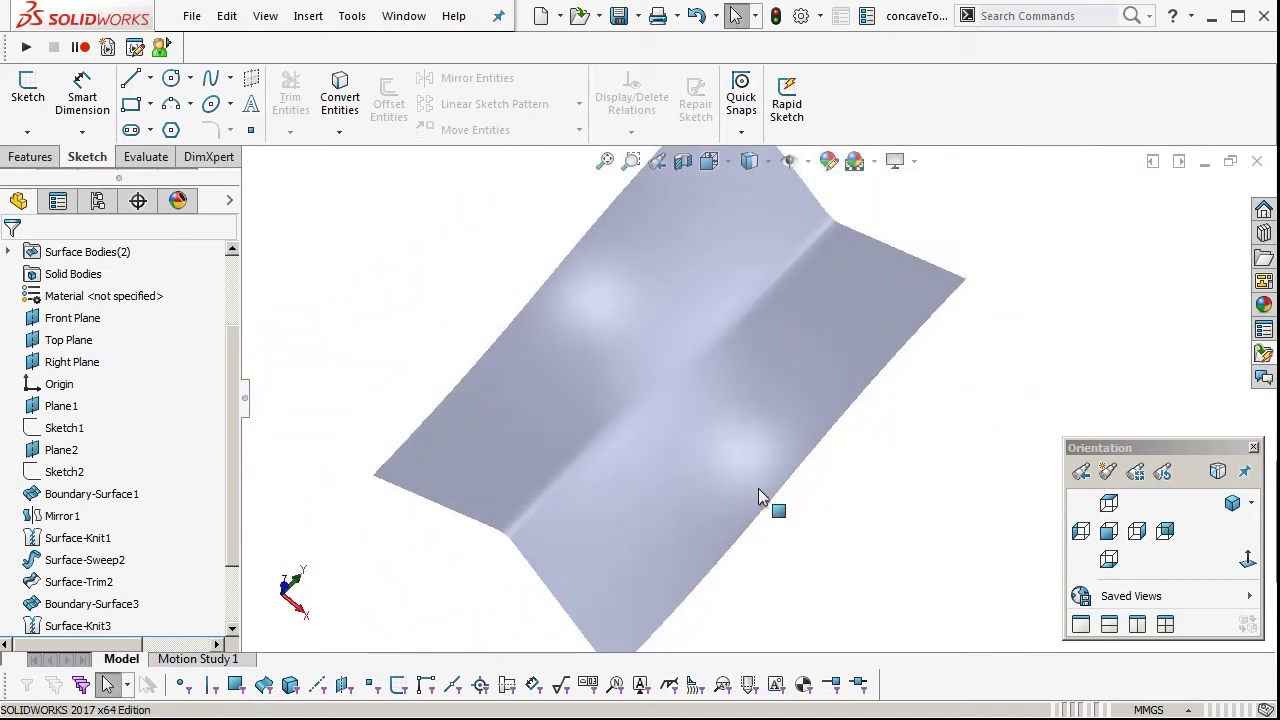
{"action": "right_click_drag", "start_coordinate": [764, 495], "coordinate": [746, 419]}
{"action": "scroll", "coordinate": [746, 419], "scroll_direction": "down", "scroll_amount": 3}
{"action": "right_click", "coordinate": [746, 419]}
{"action": "middle_click", "coordinate": [738, 418]}
{"action": "middle_click_drag", "start_coordinate": [738, 418], "coordinate": [786, 451]}
{"action": "key", "text": "ctrl+shift+z"}
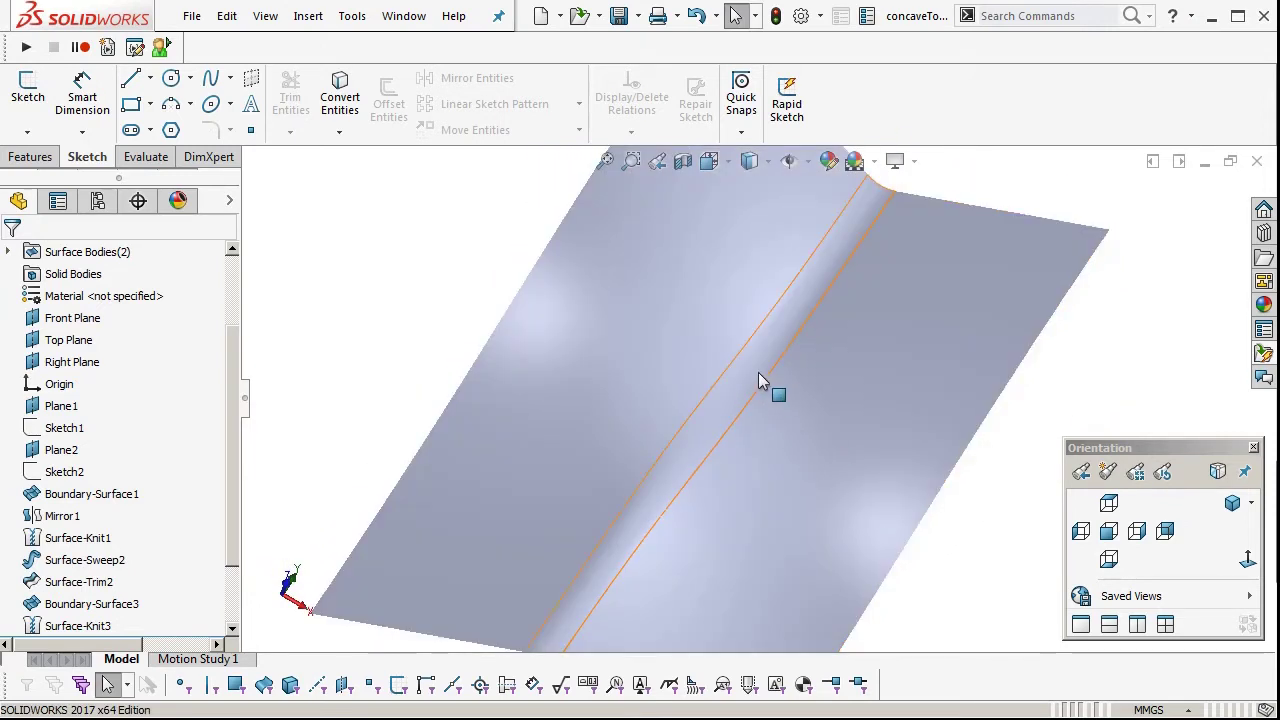
Edit the bridging boundary surface so both Direction 1 edges use Curvature To Face, and accept the change
{"action": "left_click", "coordinate": [104, 604]}
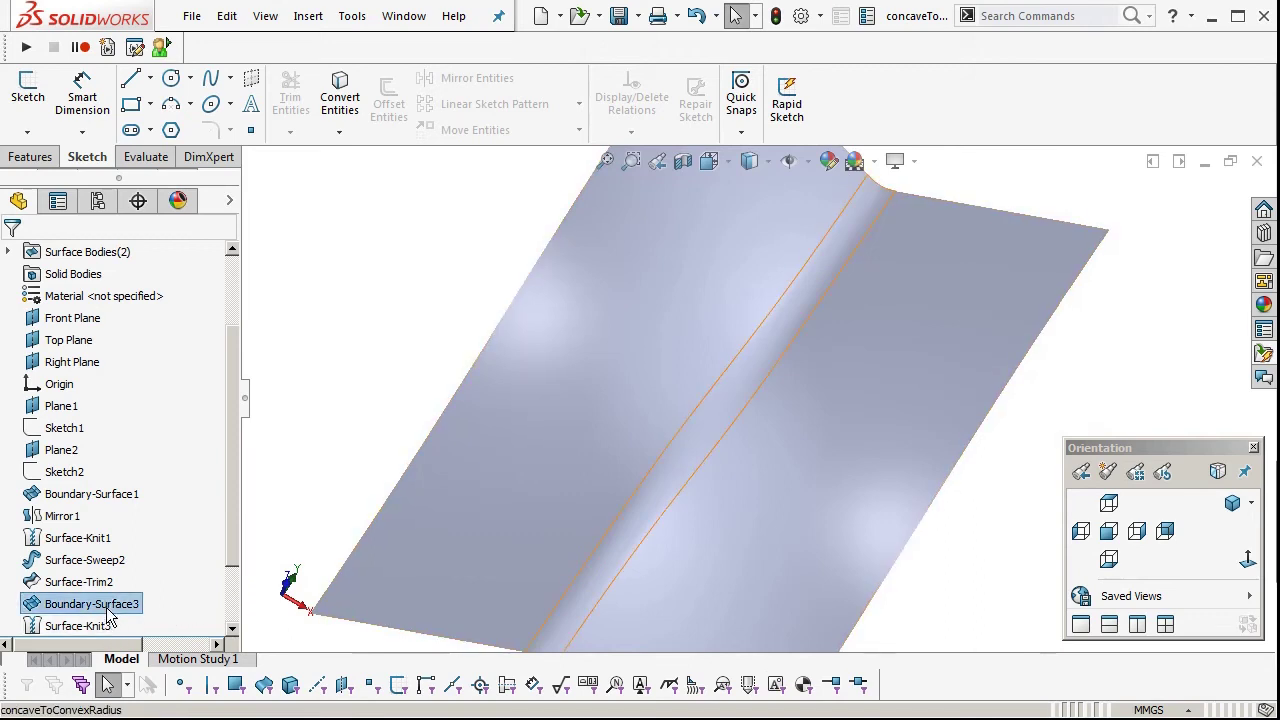
{"action": "left_click", "coordinate": [127, 561]}
{"action": "left_click", "coordinate": [74, 388]}
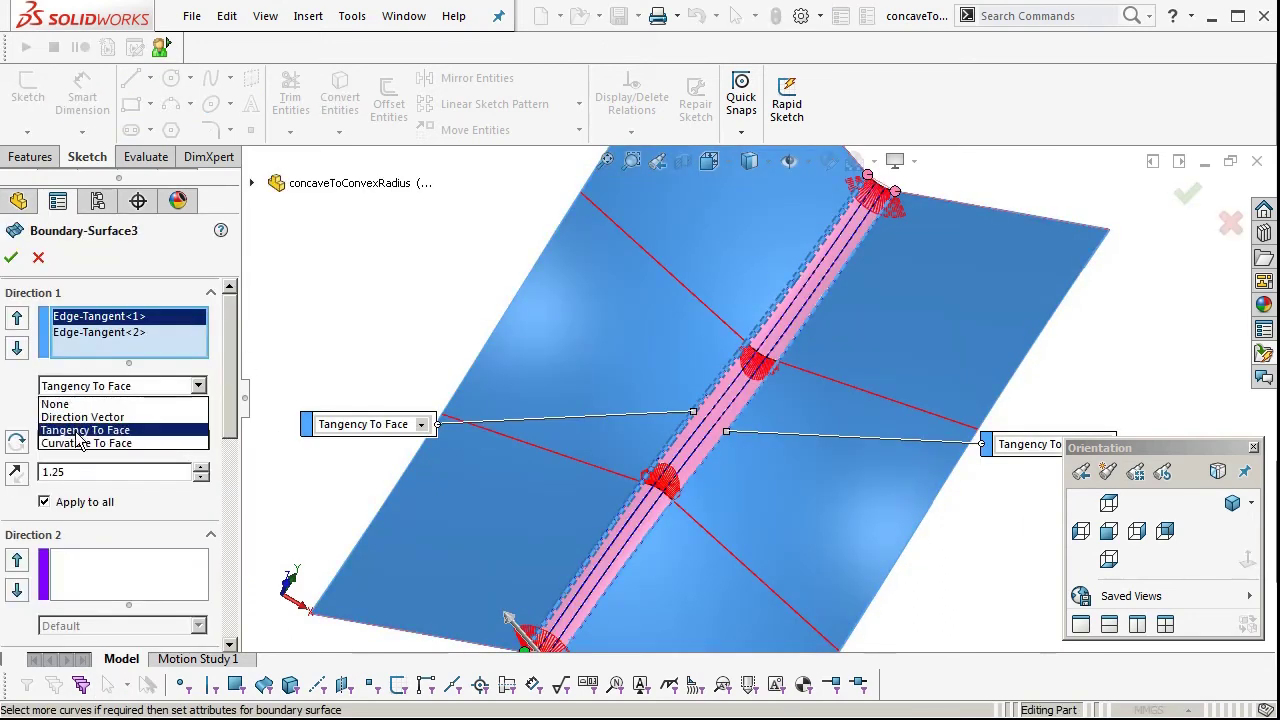
{"action": "left_click", "coordinate": [80, 443]}
{"action": "left_click", "coordinate": [95, 332]}
{"action": "left_click", "coordinate": [86, 386]}
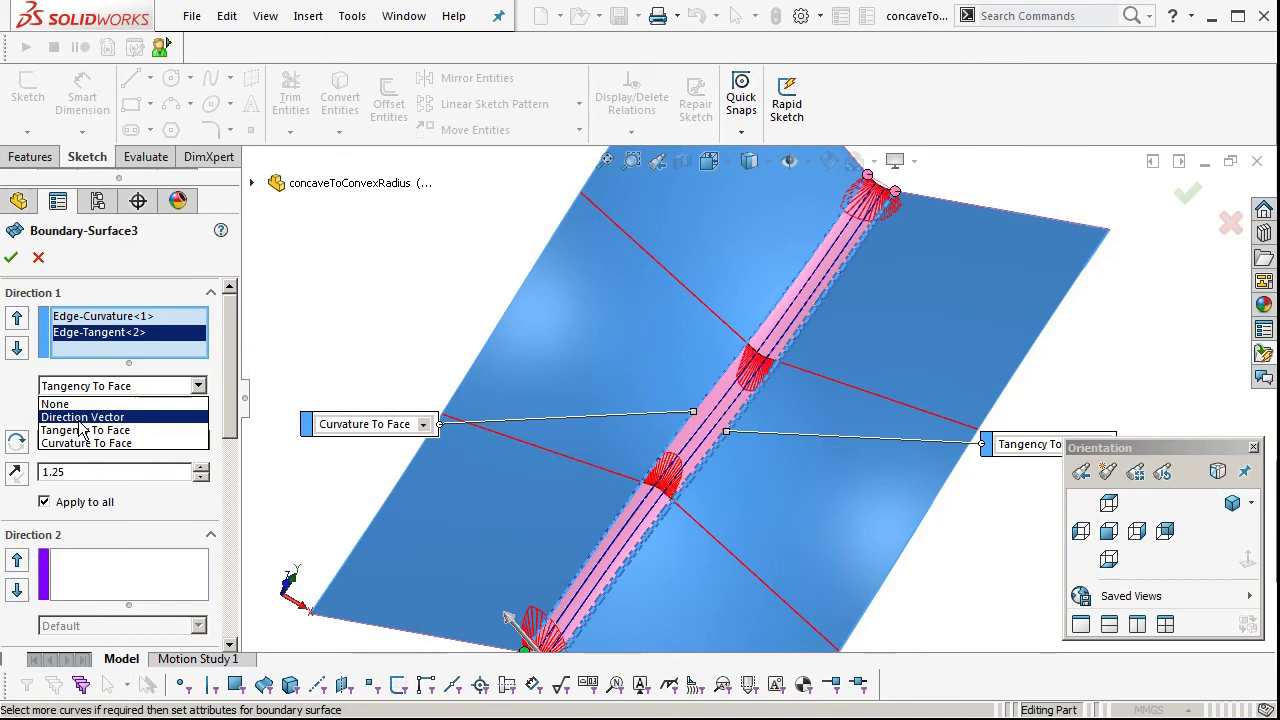
{"action": "left_click", "coordinate": [86, 443]}
{"action": "middle_click_drag", "start_coordinate": [777, 480], "coordinate": [955, 285]}
{"action": "left_click", "coordinate": [1188, 198]}
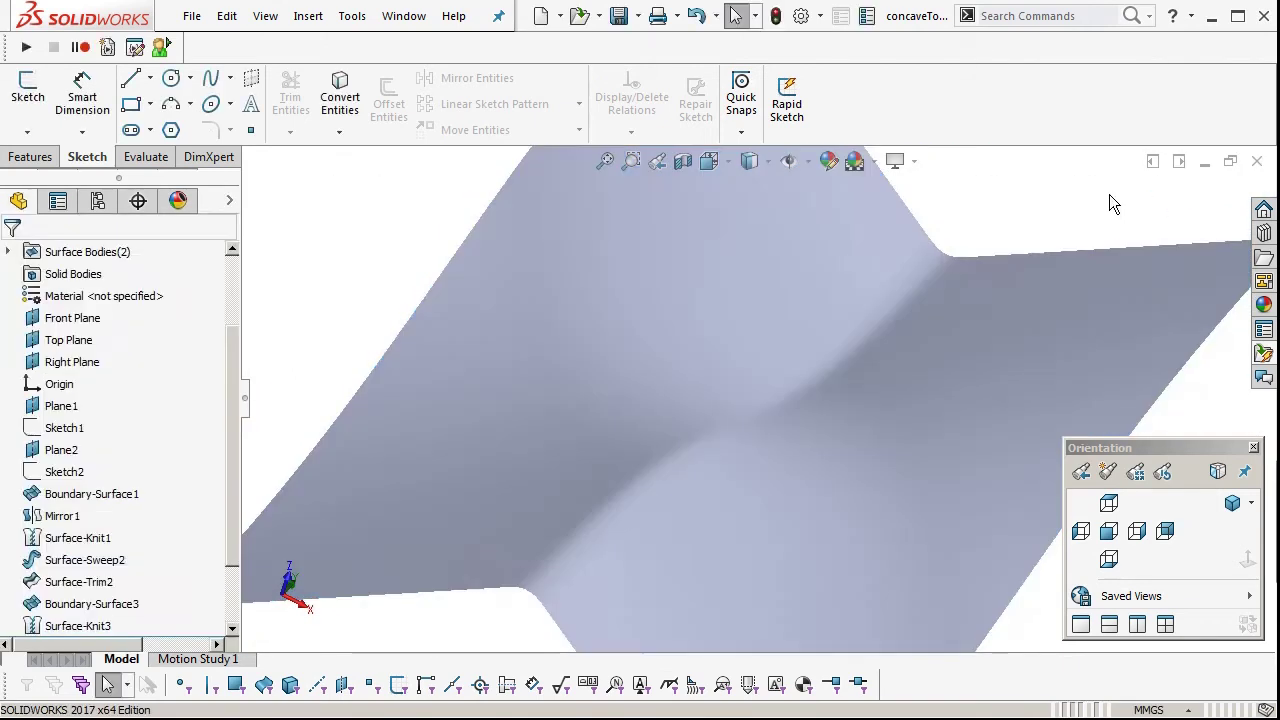
{"action": "middle_click_drag", "start_coordinate": [1110, 200], "coordinate": [751, 578]}
{"action": "scroll", "coordinate": [749, 578], "scroll_direction": "down", "scroll_amount": 3}
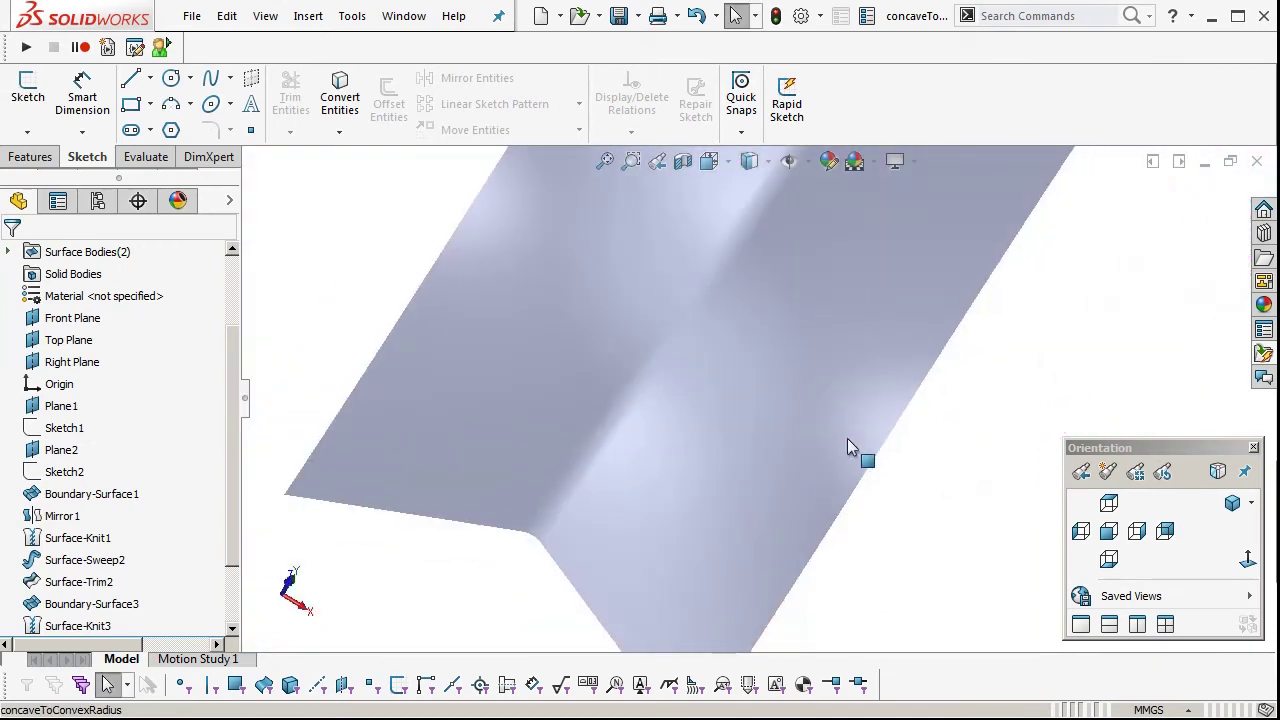